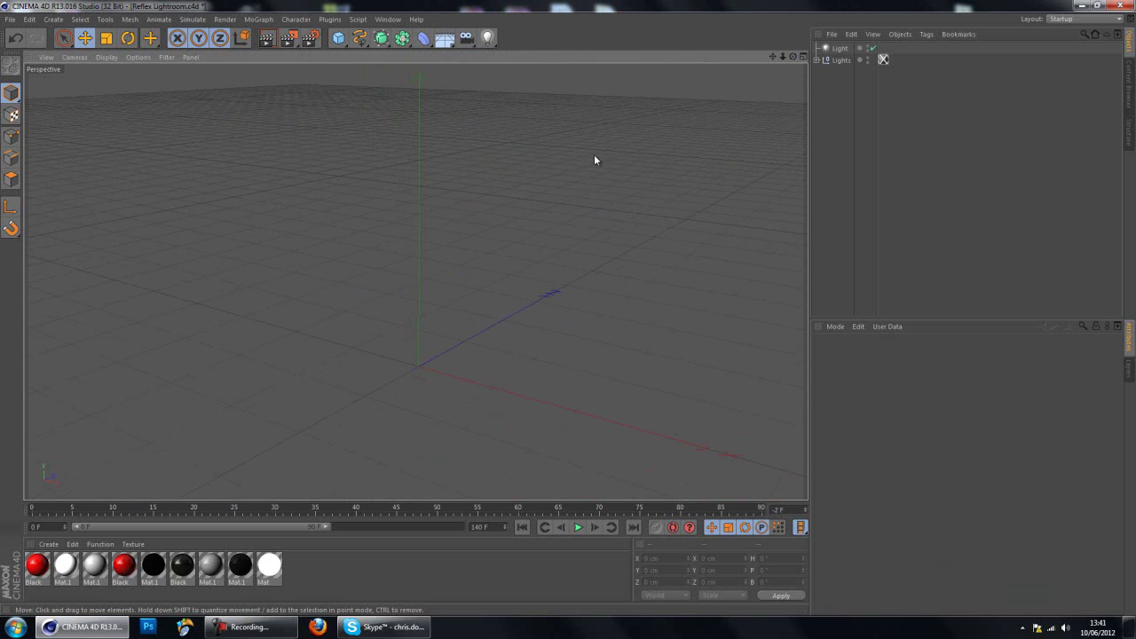
# Step: Add a Tube primitive to the scene and set its inner radius to 145 cm
pyautogui.moveTo(772, 56); pyautogui.dragTo(570, 313)
pyautogui.scroll(-1, 406, 183)
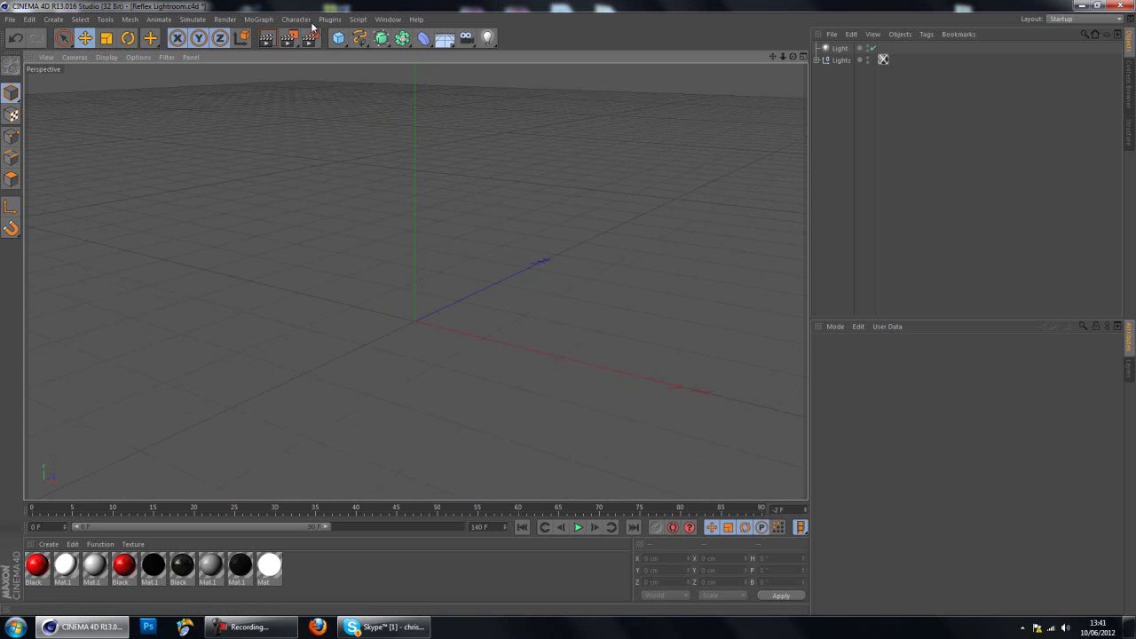
pyautogui.click(348, 41)
pyautogui.click(349, 39)
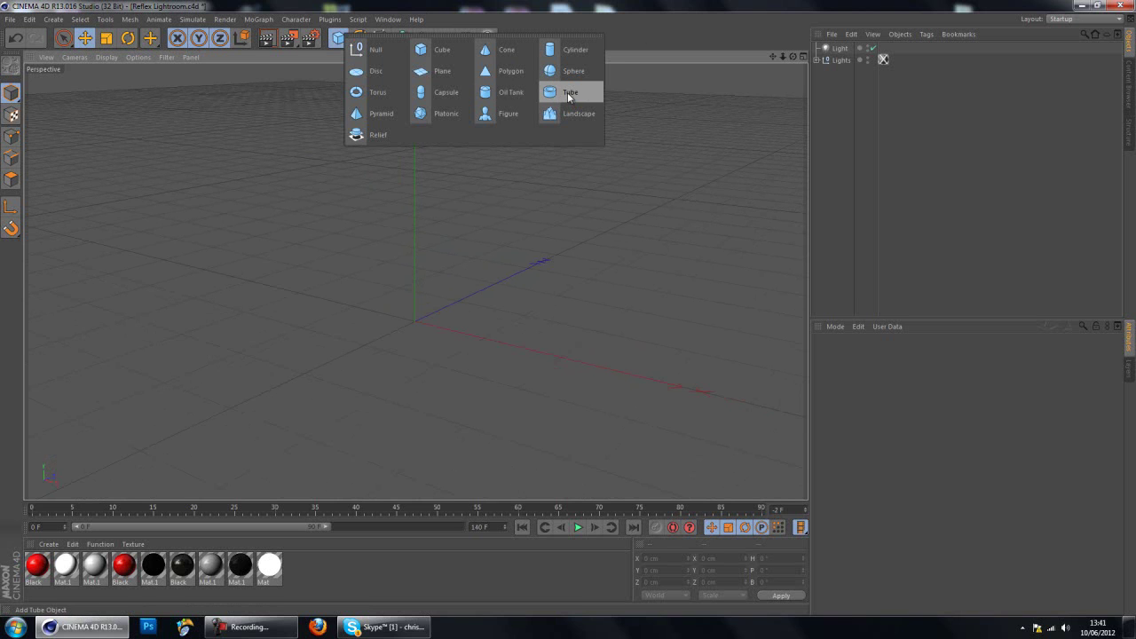
pyautogui.click(591, 92)
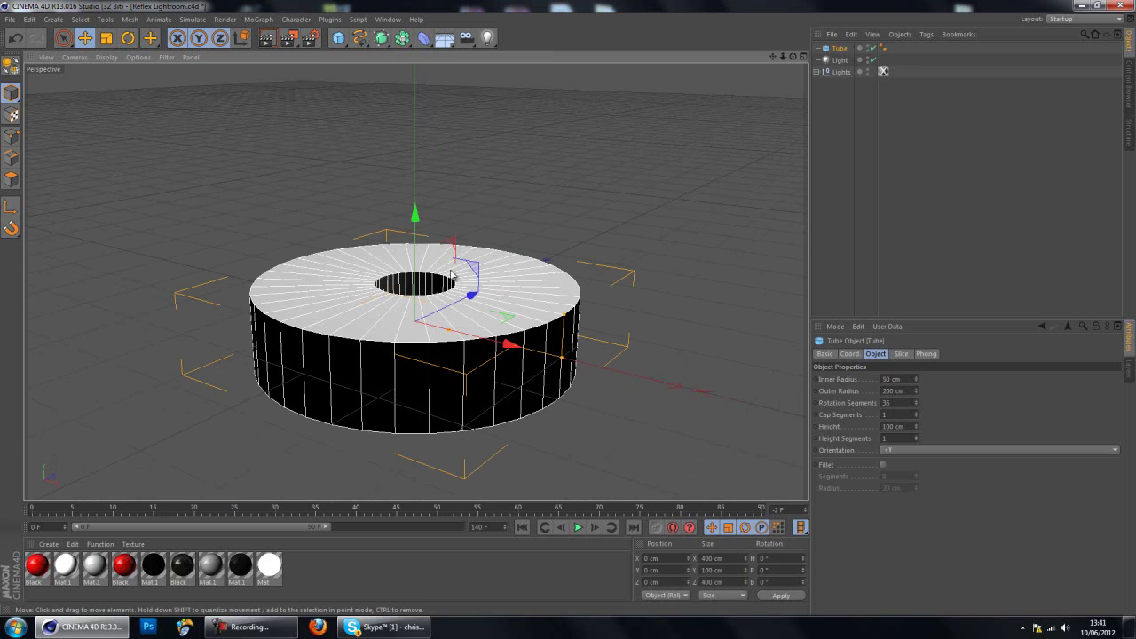
pyautogui.moveTo(794, 57); pyautogui.dragTo(573, 313)
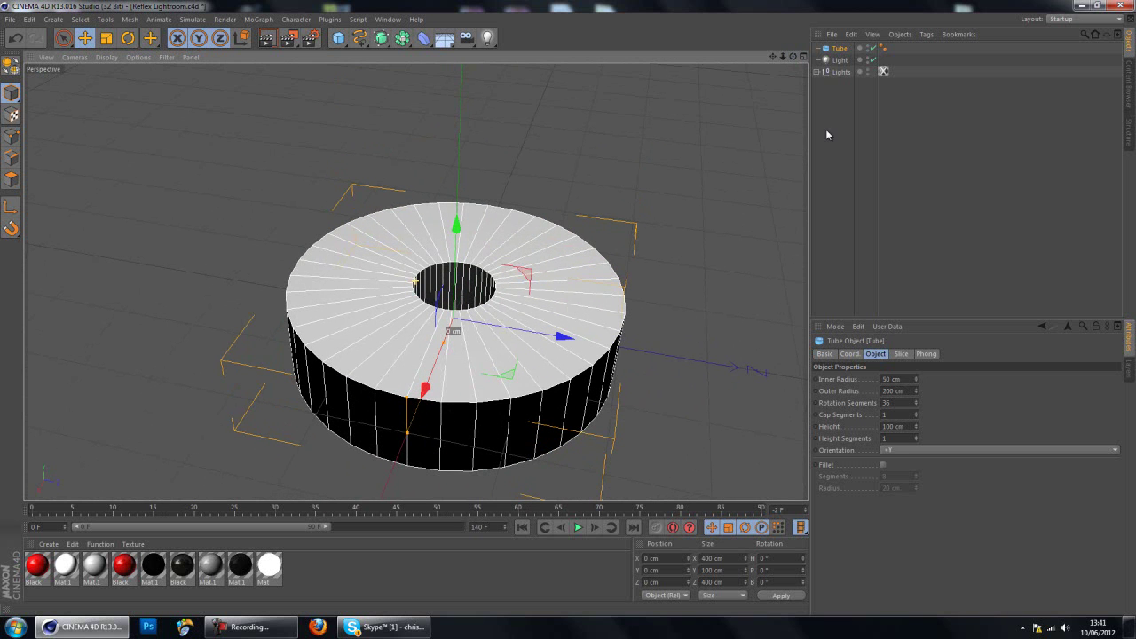
pyautogui.moveTo(916, 380)
pyautogui.mouseDown()
pyautogui.moveTo(908, 342)
pyautogui.moveTo(918, 397)
pyautogui.moveTo(916, 380)
pyautogui.moveTo(910, 388)
pyautogui.mouseUp()
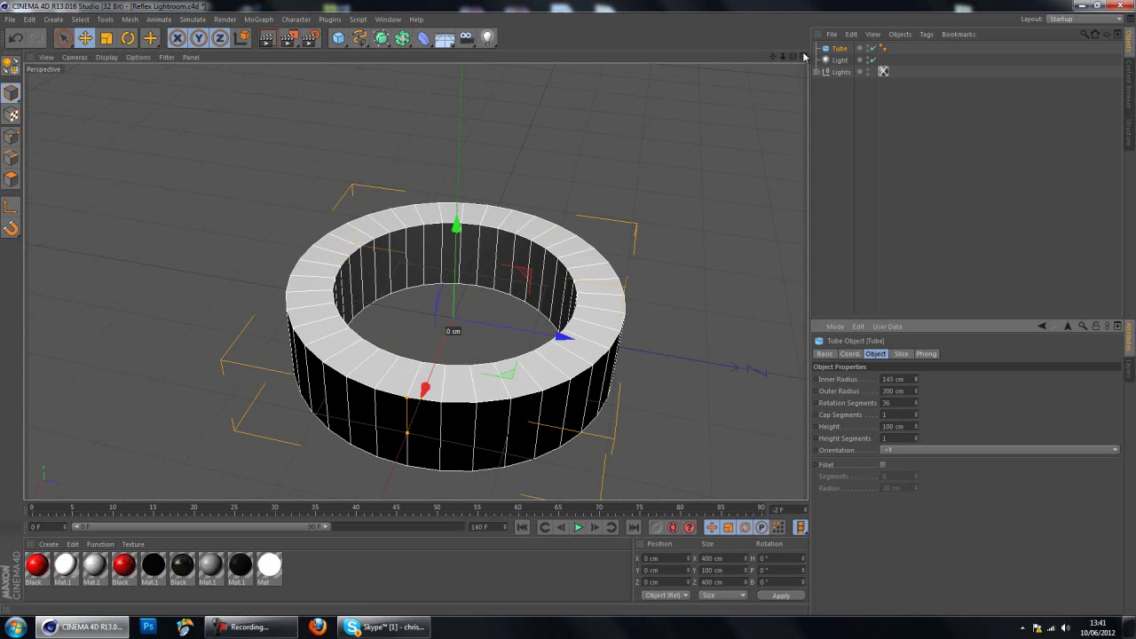
# Step: Rotate the tube 90° about its bank axis so the ring stands upright
pyautogui.moveTo(794, 55); pyautogui.dragTo(570, 315)
pyautogui.click(127, 37)
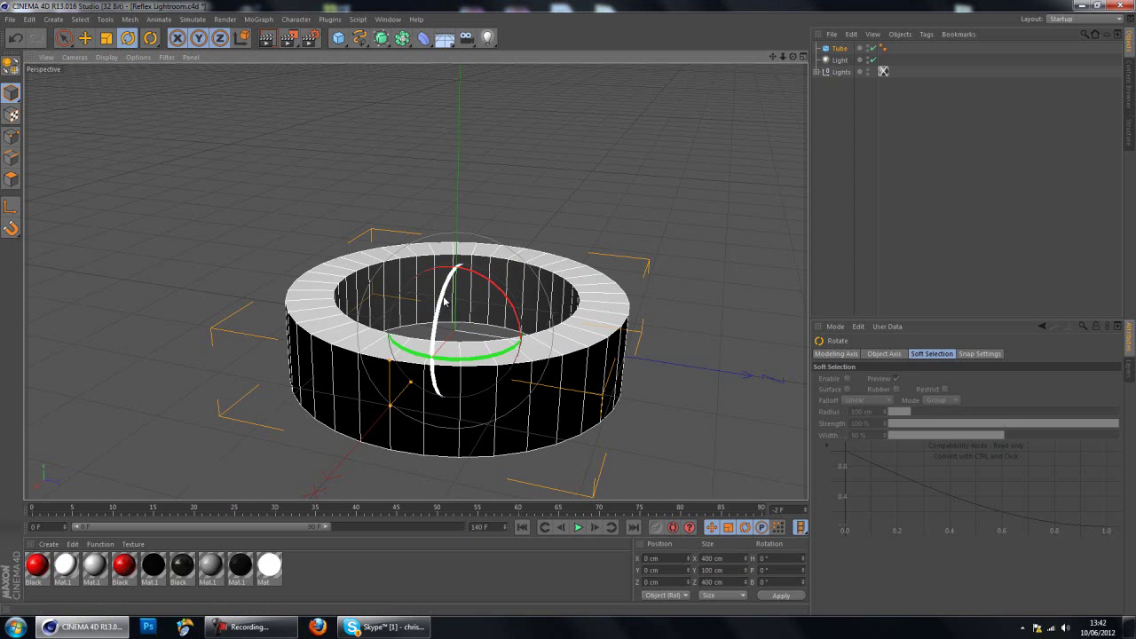
pyautogui.moveTo(444, 302); pyautogui.dragTo(431, 425)
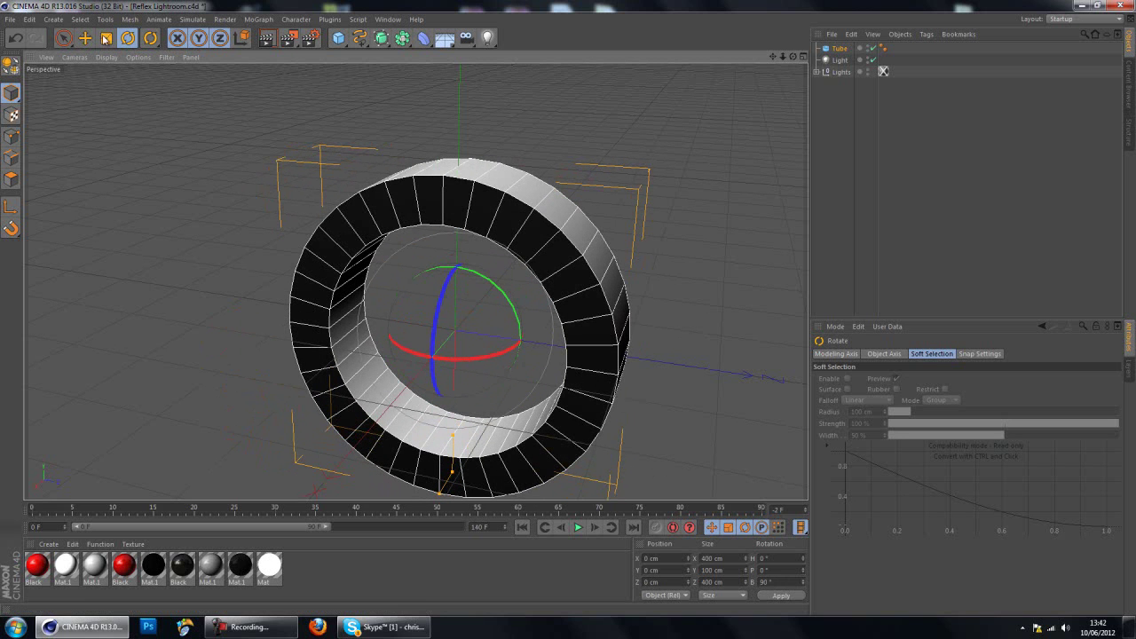
# Step: Set the tube's outer radius to 205 cm, cap segments to 5 and height to 95 cm
pyautogui.moveTo(793, 56); pyautogui.dragTo(569, 312)
pyautogui.moveTo(771, 57); pyautogui.dragTo(568, 310)
pyautogui.click(828, 51)
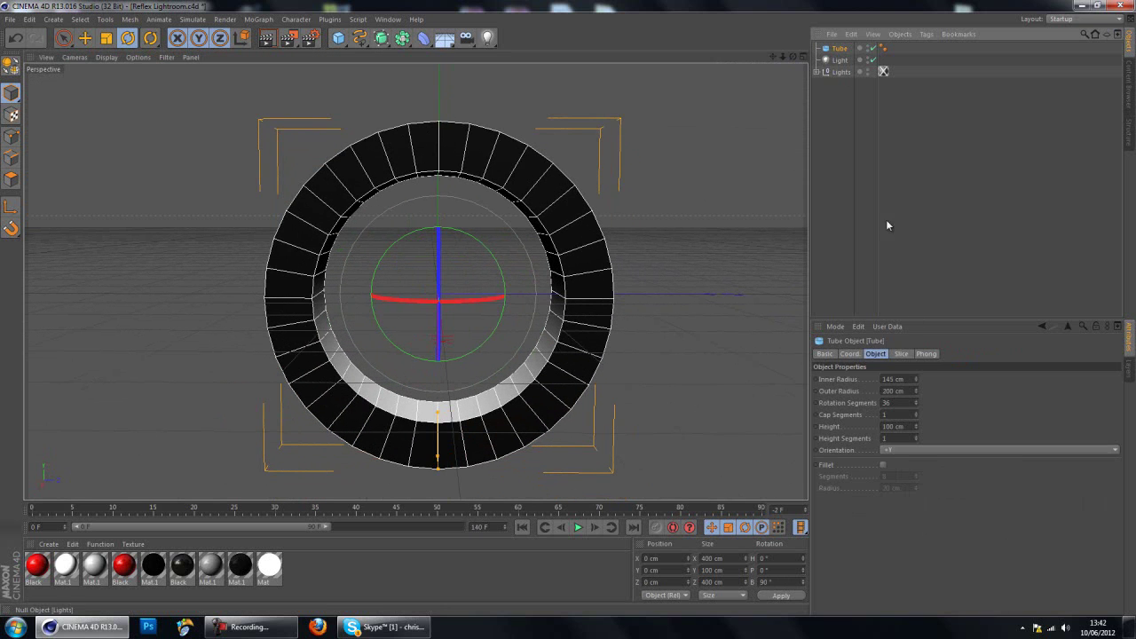
pyautogui.moveTo(918, 390); pyautogui.dragTo(916, 429)
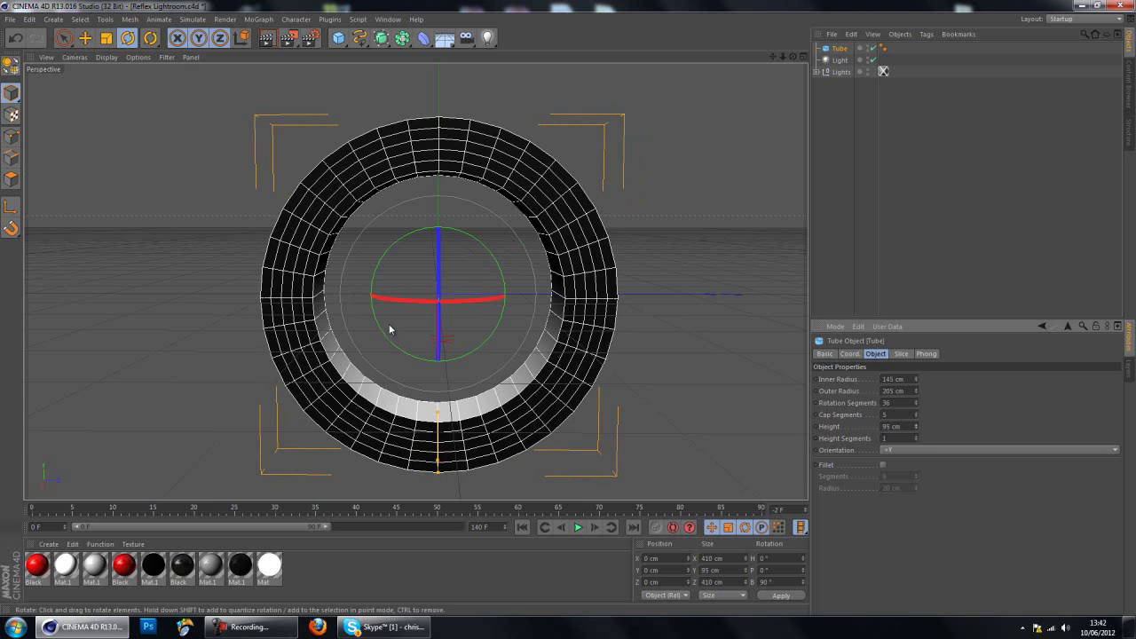
pyautogui.click(916, 401)
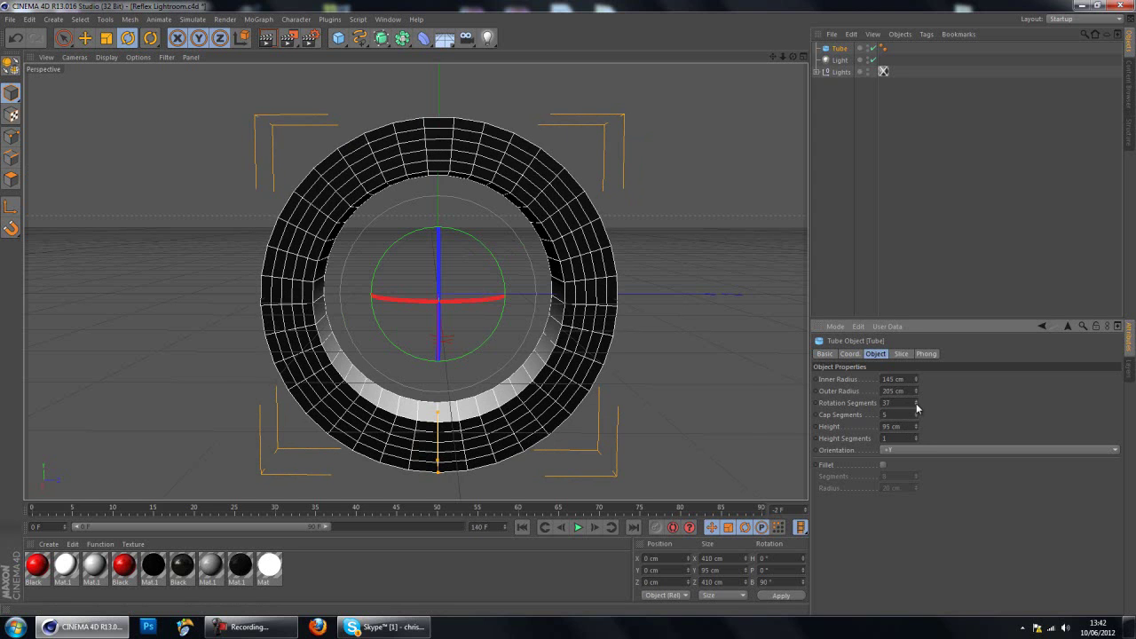
pyautogui.click(916, 406)
pyautogui.click(917, 401)
pyautogui.click(916, 406)
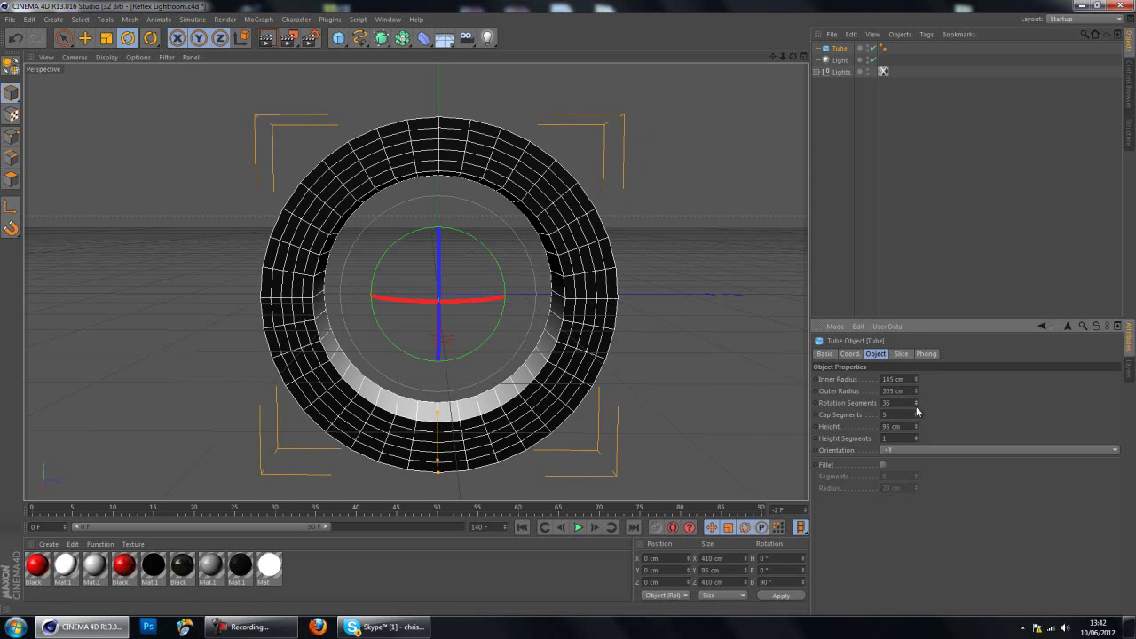
# Step: Set the tube's outer radius to 200 cm and its height segments to 3
pyautogui.click(916, 389)
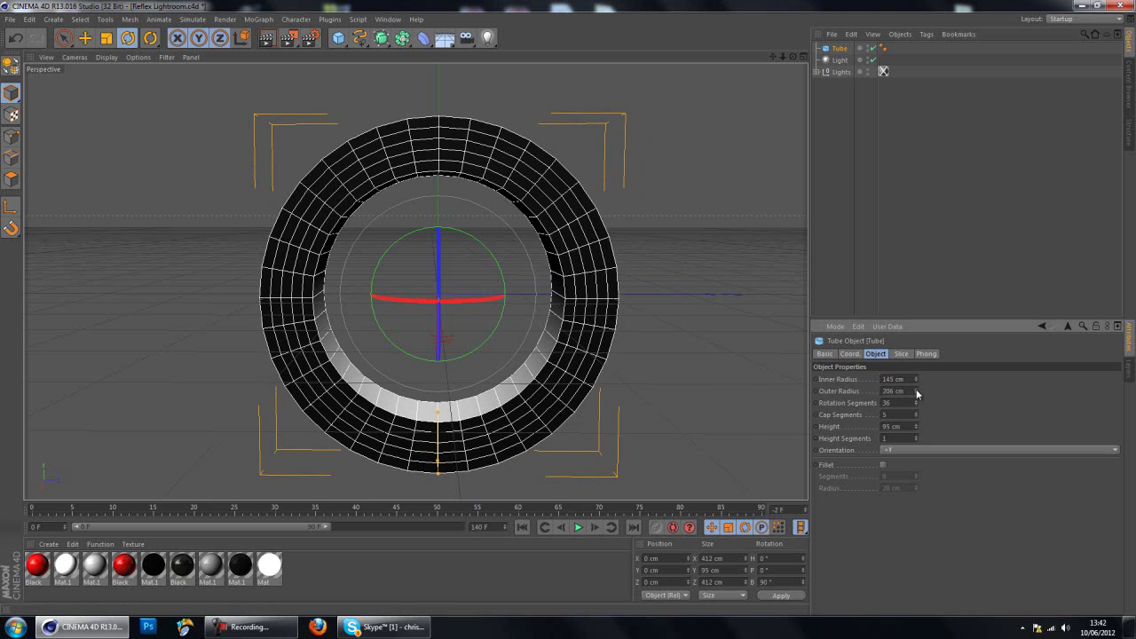
pyautogui.click(916, 389)
pyautogui.moveTo(917, 389); pyautogui.dragTo(918, 392)
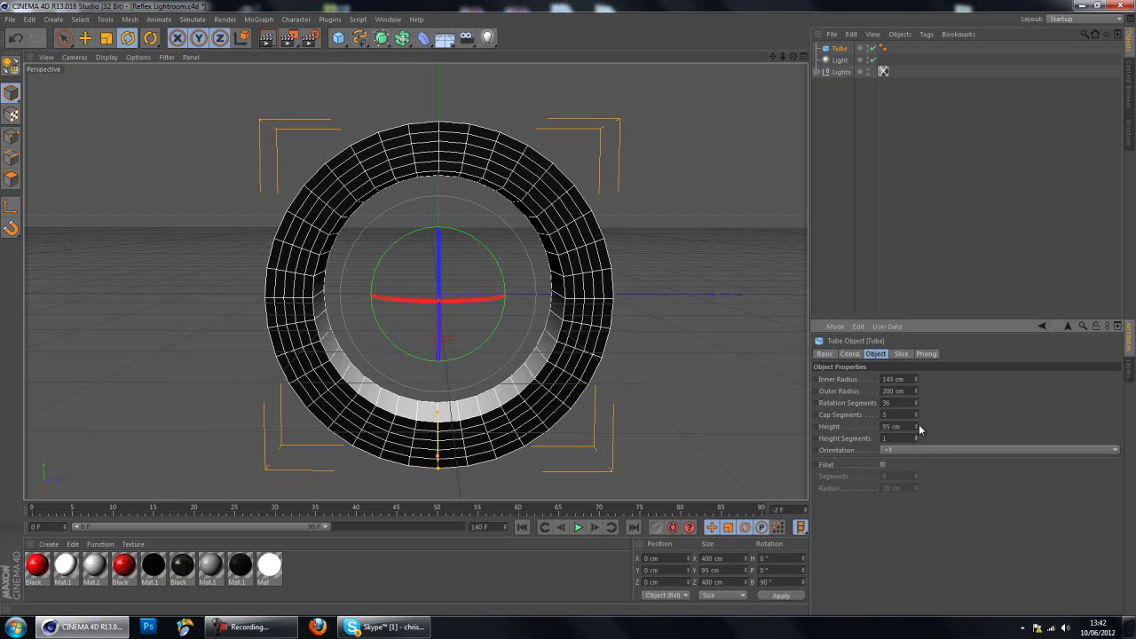
pyautogui.moveTo(916, 437)
pyautogui.mouseDown()
pyautogui.moveTo(917, 428)
pyautogui.moveTo(918, 438)
pyautogui.mouseUp()
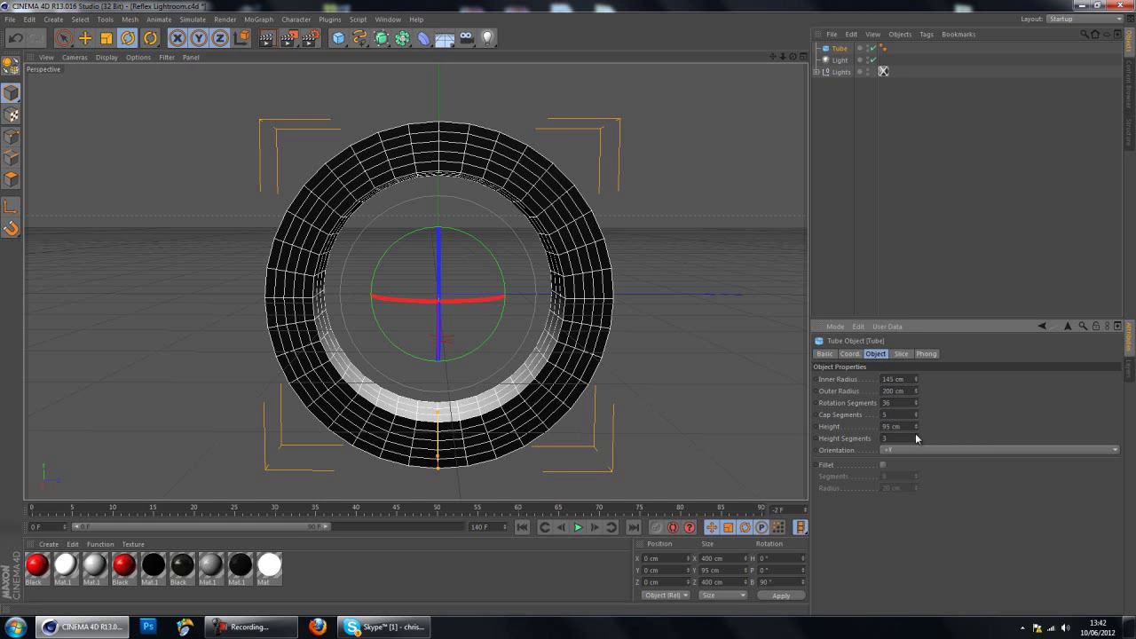
pyautogui.click(822, 234)
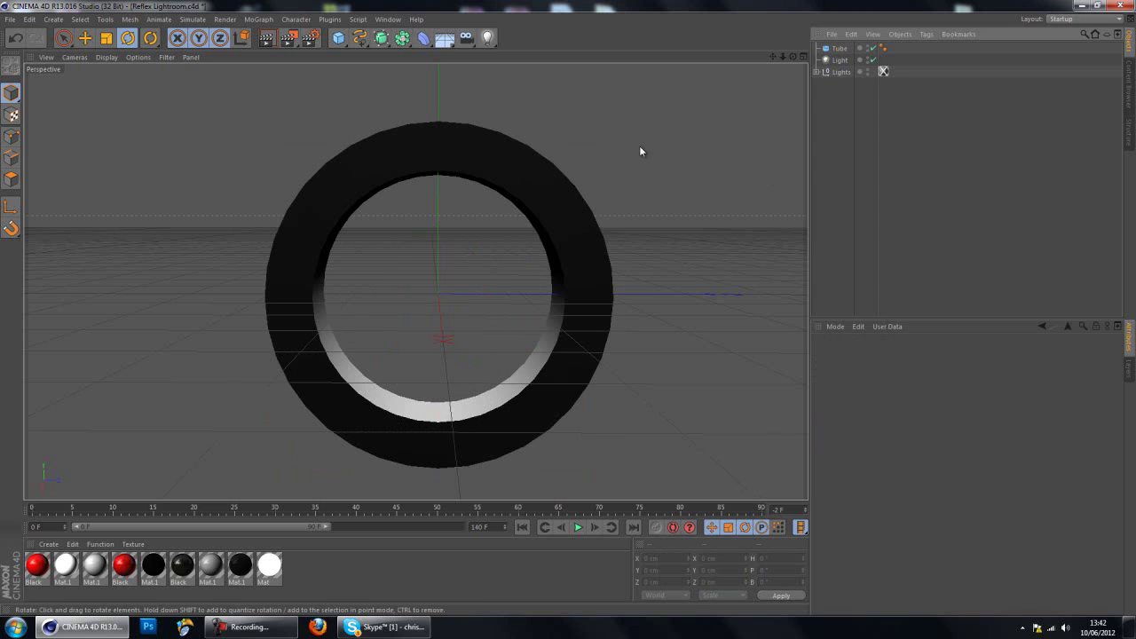
# Step: Convert the tube into an editable polygon object and switch to polygon mode
pyautogui.click(839, 50)
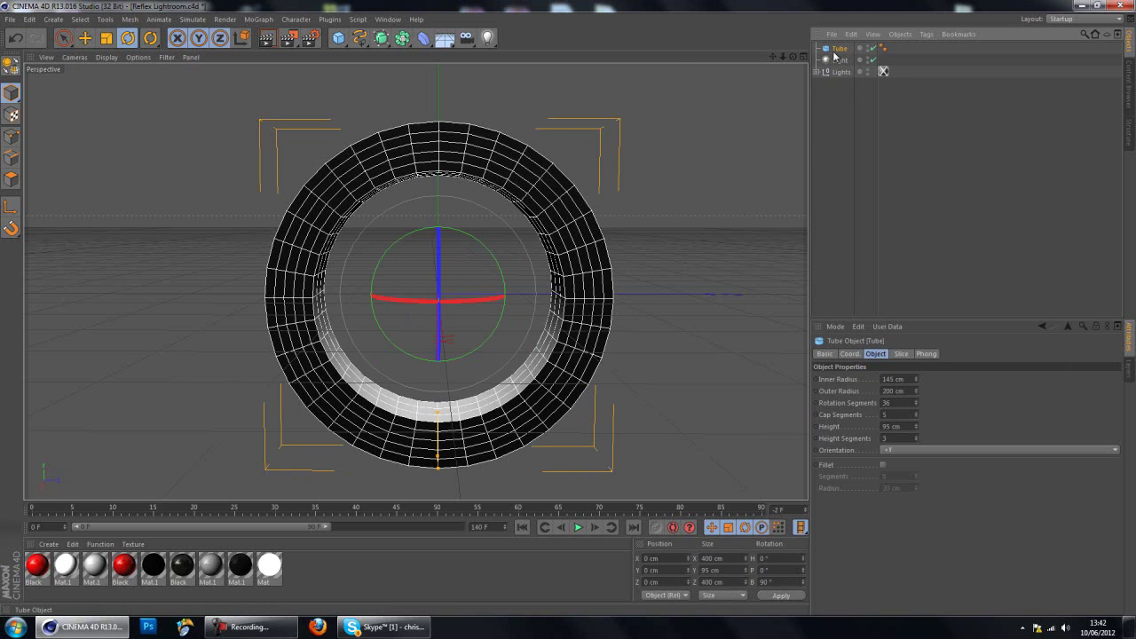
pyautogui.press('c')
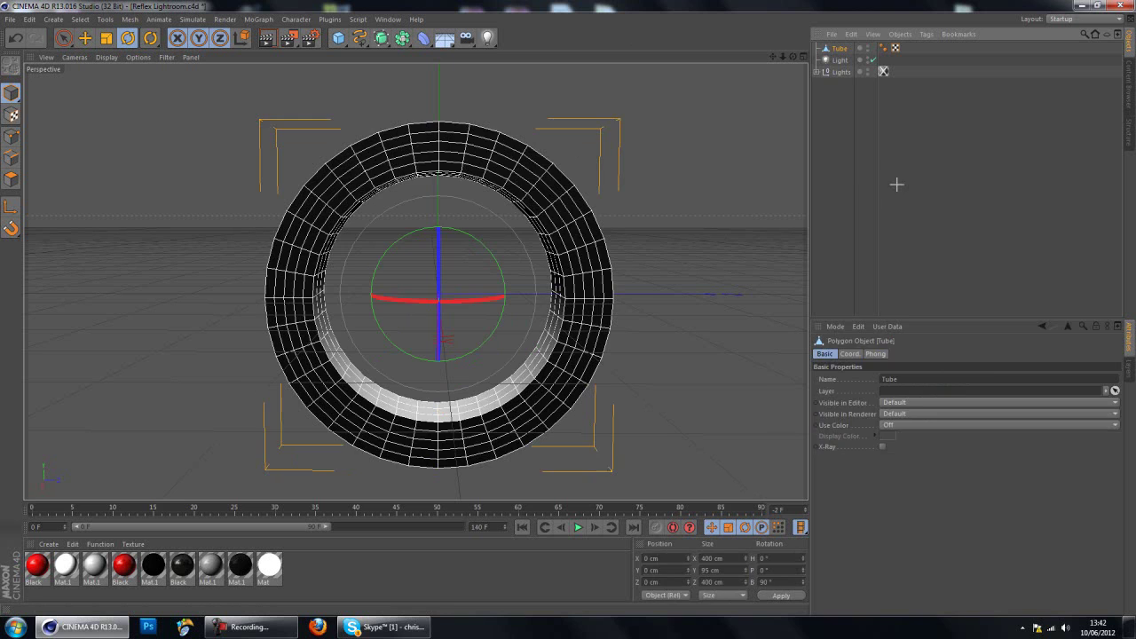
pyautogui.click(836, 173)
pyautogui.click(837, 49)
pyautogui.click(9, 179)
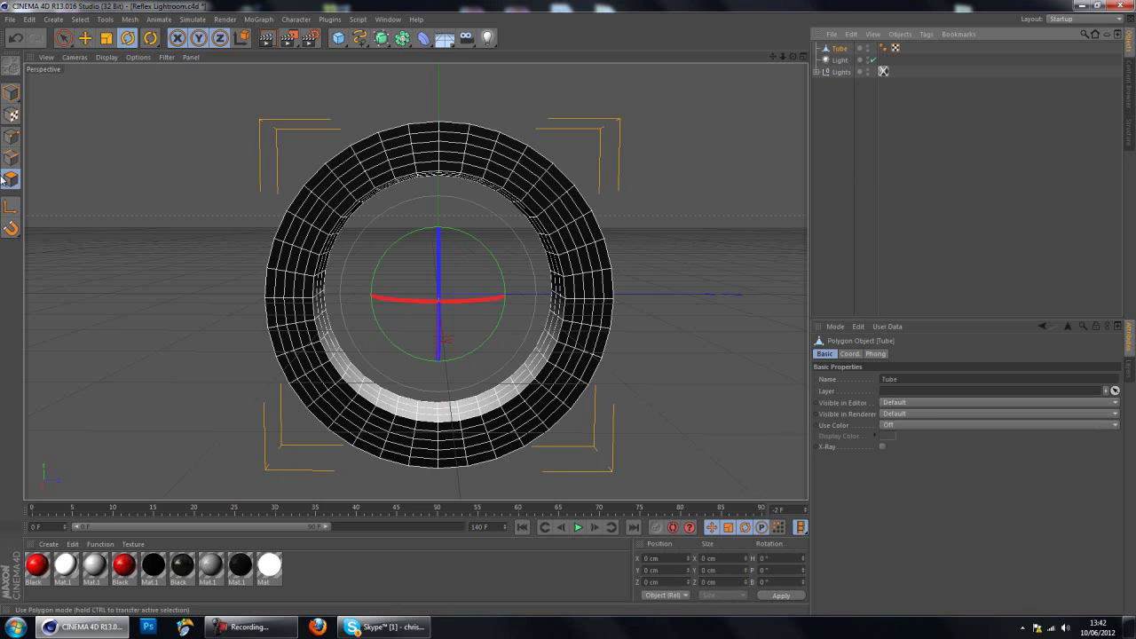
# Step: Select the three middle polygon loops on the ring's front face using Loop Selection
pyautogui.click(80, 19)
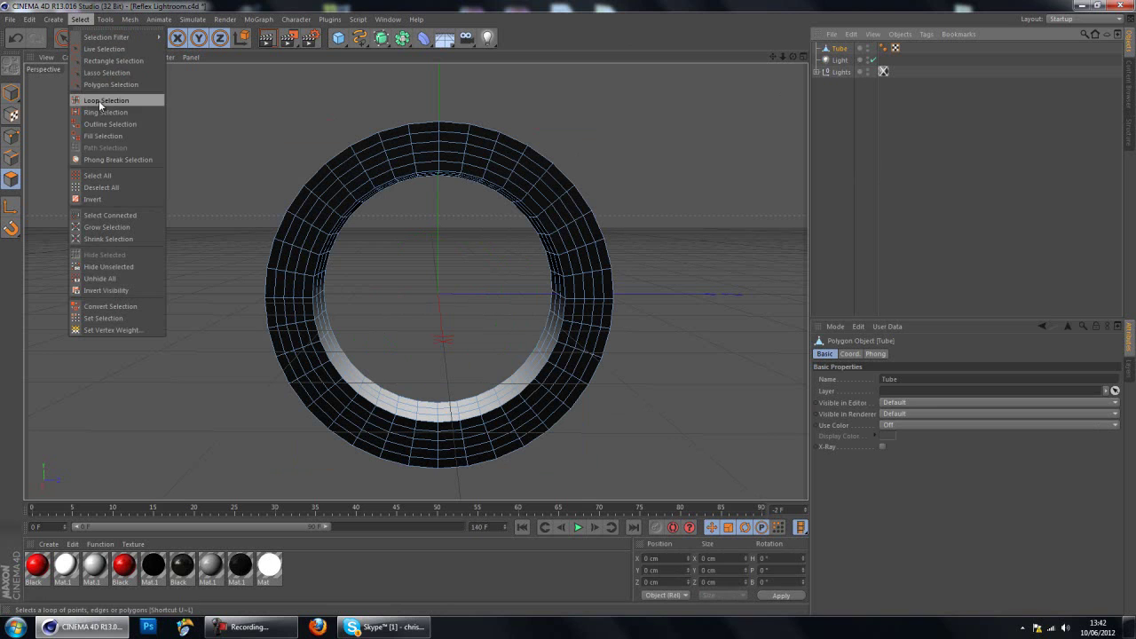
pyautogui.click(78, 20)
pyautogui.click(65, 37)
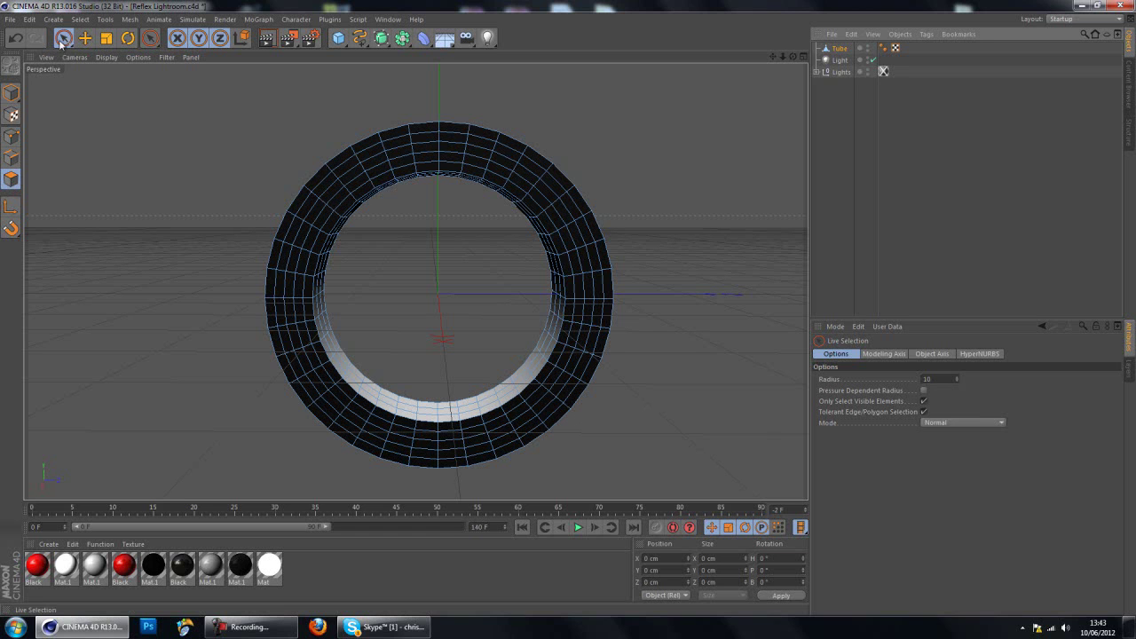
pyautogui.click(80, 20)
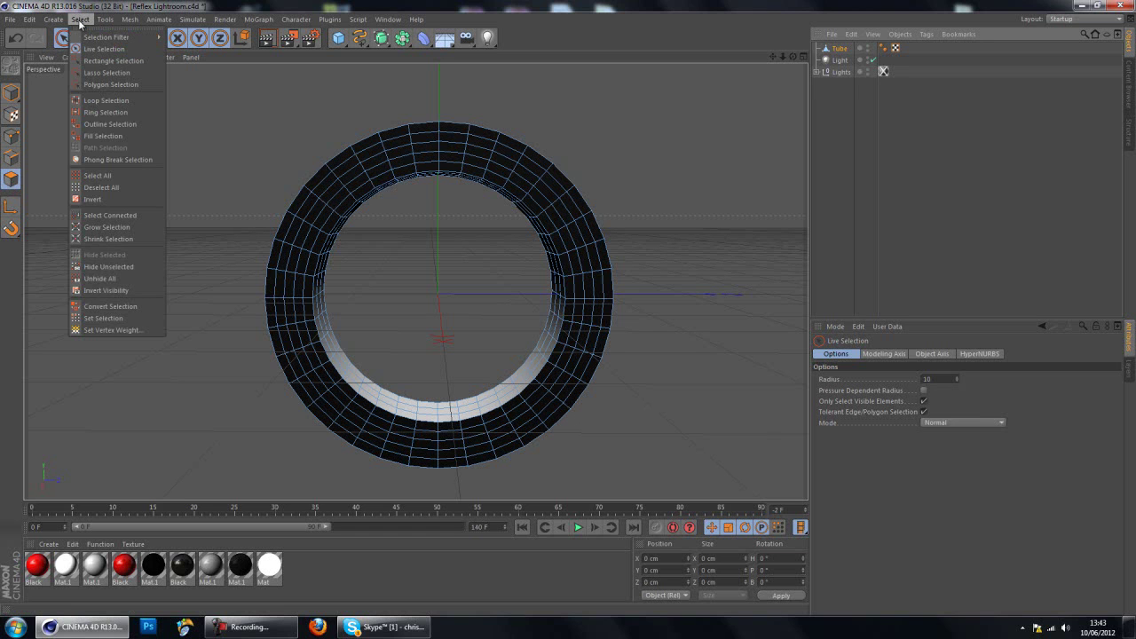
pyautogui.click(105, 101)
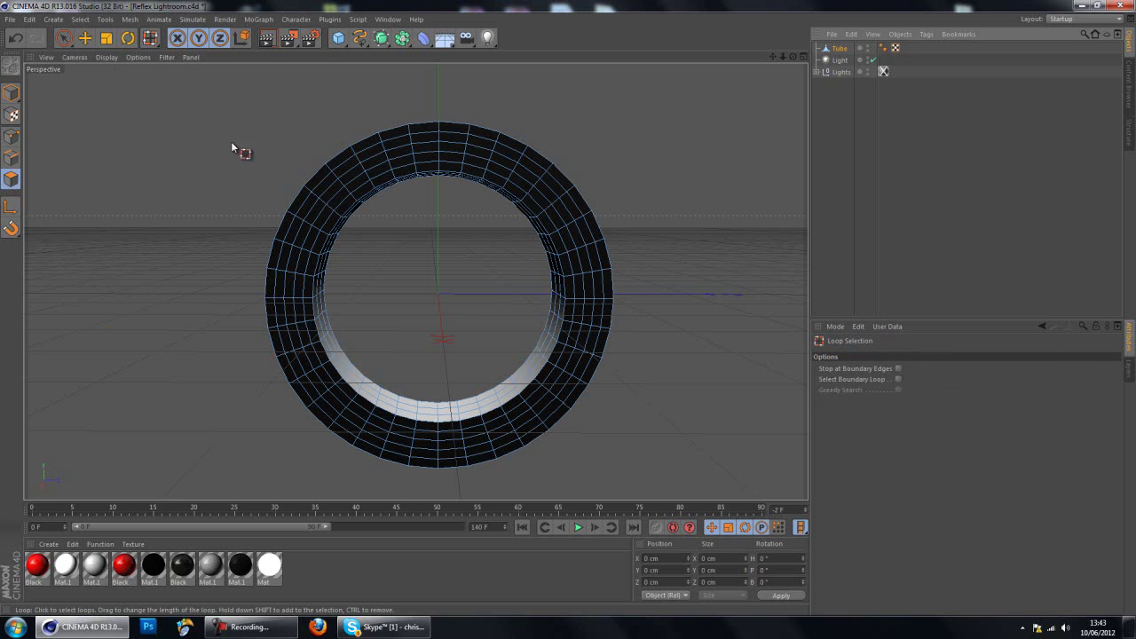
pyautogui.click(347, 183)
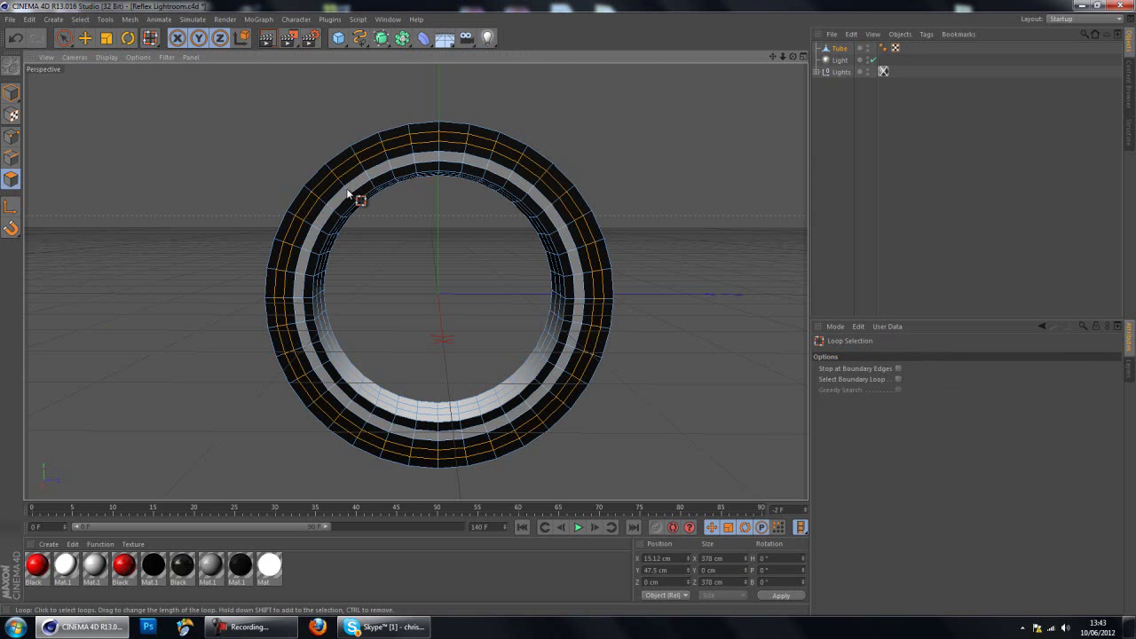
pyautogui.keyDown('shift'); pyautogui.click(347, 192); pyautogui.keyUp('shift')
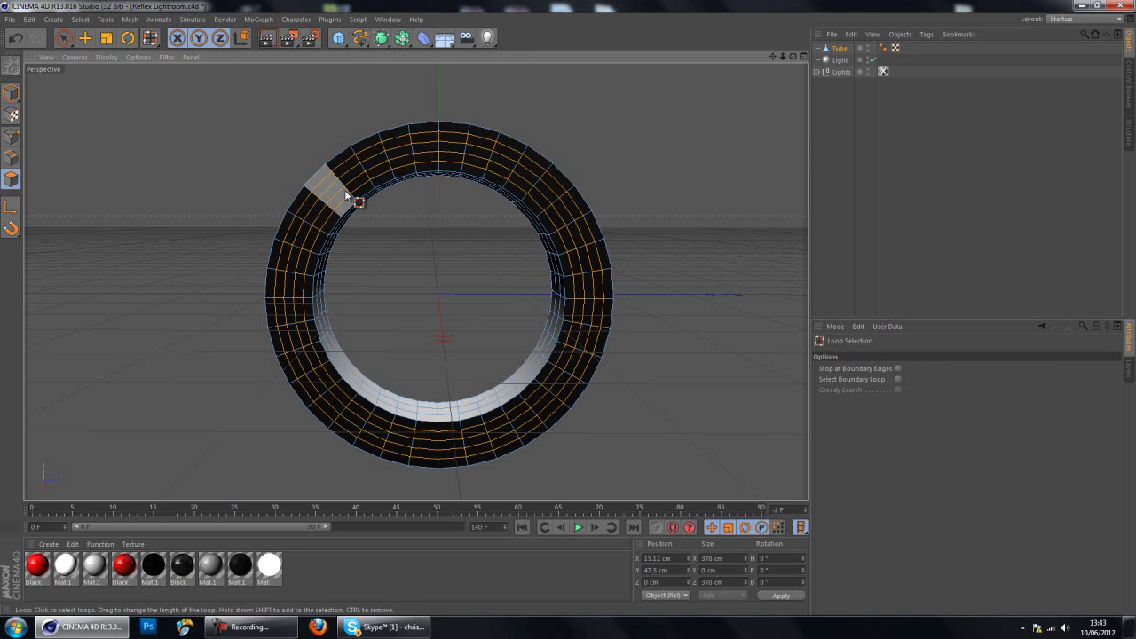
pyautogui.keyDown('ctrl'); pyautogui.click(346, 191); pyautogui.keyUp('ctrl')
pyautogui.click(347, 188)
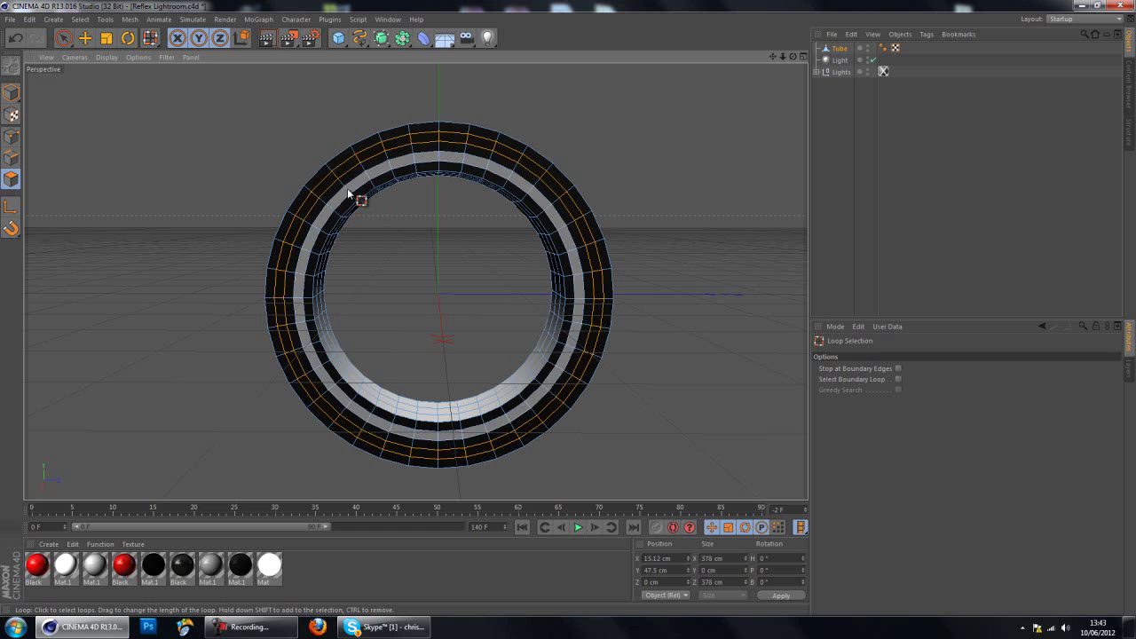
pyautogui.click(343, 167)
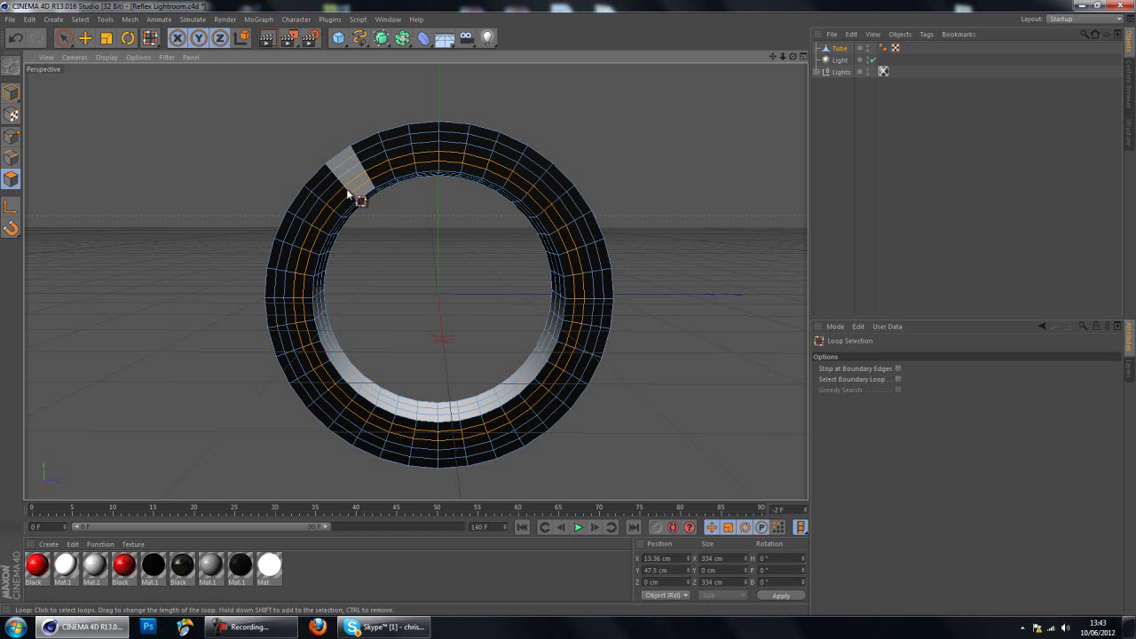
pyautogui.keyDown('shift'); pyautogui.click(336, 176); pyautogui.keyUp('shift')
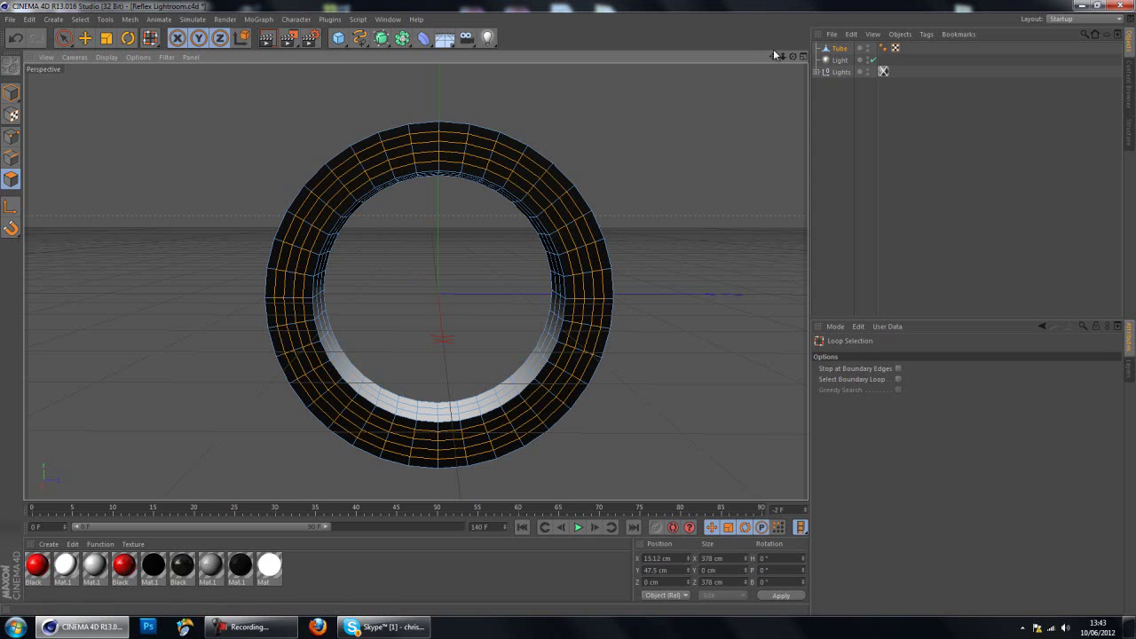
# Step: Try extruding the selected face loops with an offset of about 19.7 cm
pyautogui.keyDown('alt'); pyautogui.moveTo(569, 312); pyautogui.dragTo(639, 187); pyautogui.keyUp('alt')
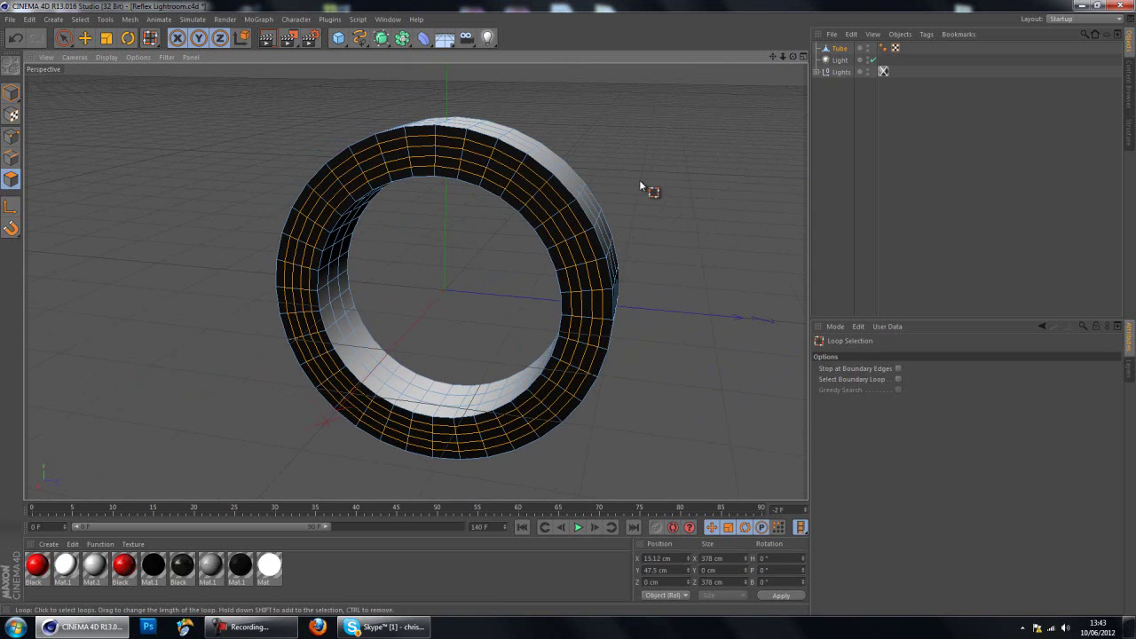
pyautogui.rightClick(453, 249)
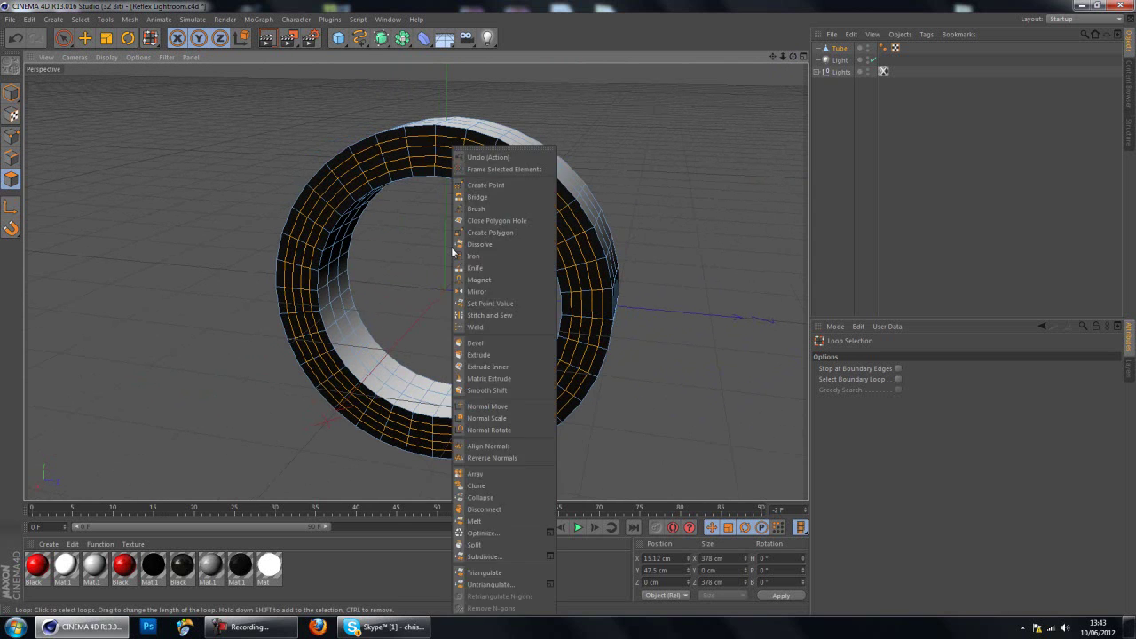
pyautogui.click(486, 356)
pyautogui.moveTo(566, 310); pyautogui.dragTo(453, 336)
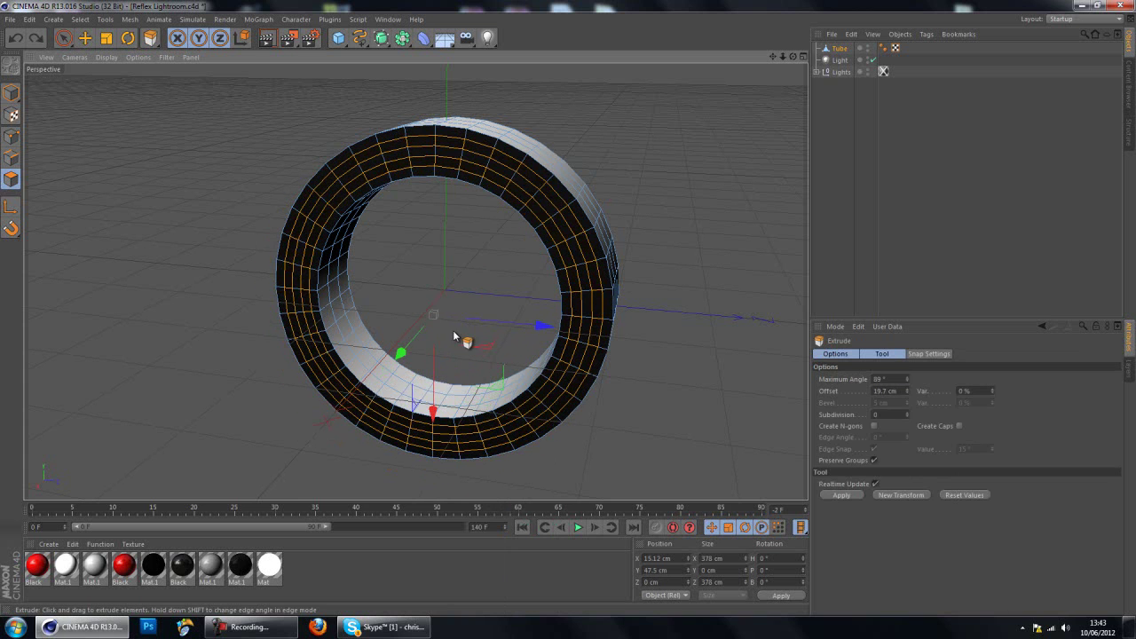
# Step: Try an Extrude Inner on the selected face loops with an offset of about 0.8 cm
pyautogui.rightClick(485, 278)
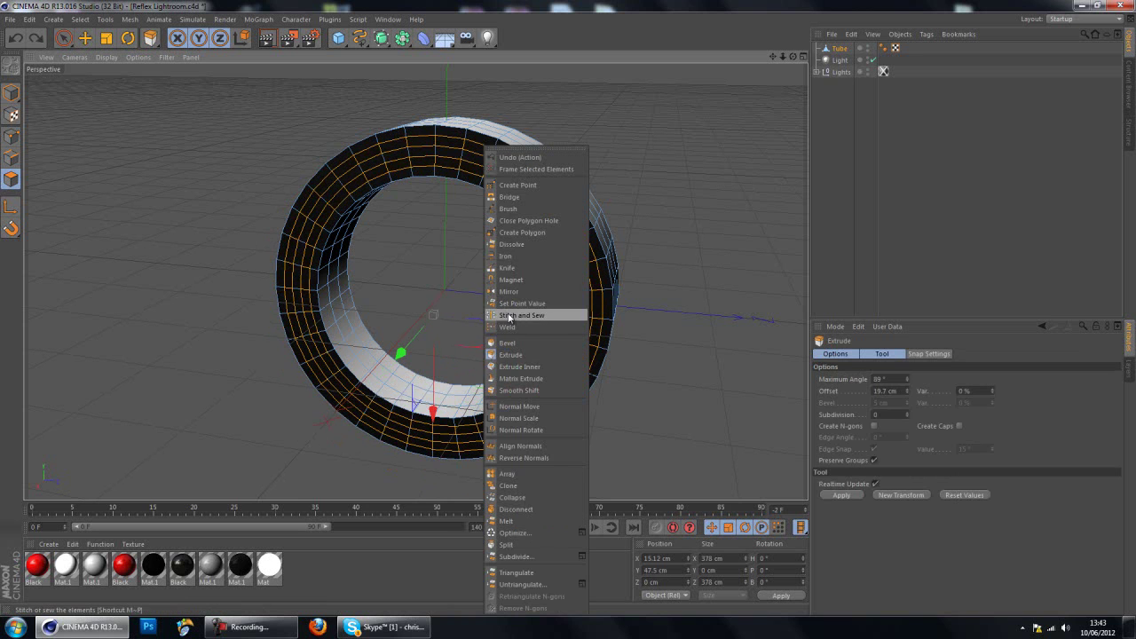
pyautogui.click(531, 367)
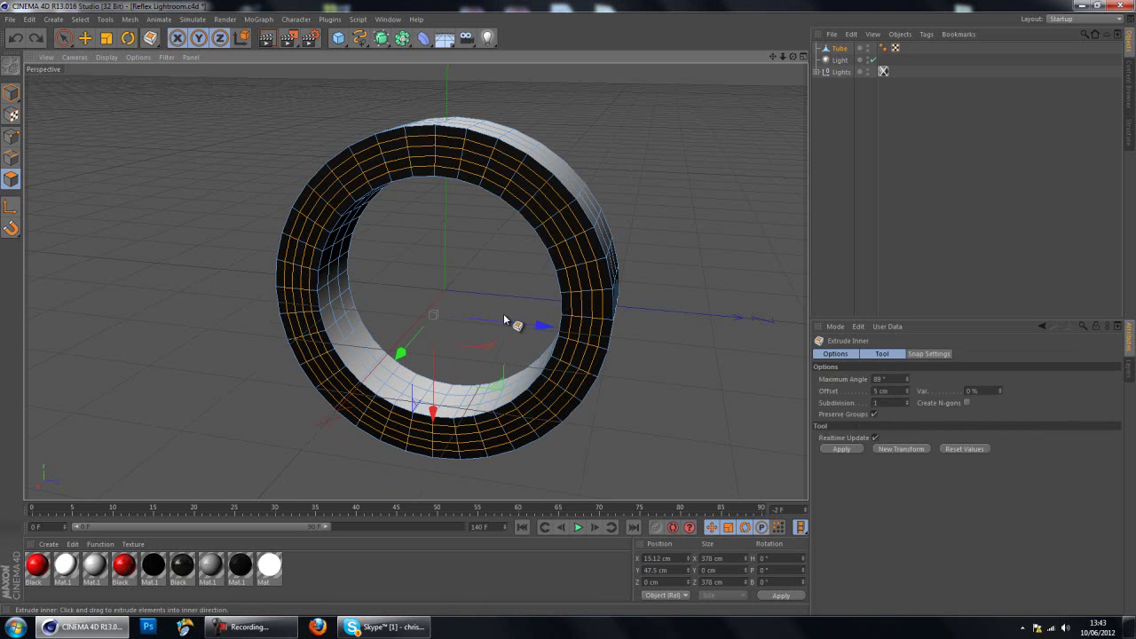
pyautogui.moveTo(571, 304); pyautogui.dragTo(507, 322)
# Step: Matrix Extrude the selected loops into curved spikes using 8 steps and a Z move of about 10 cm
pyautogui.rightClick(498, 294)
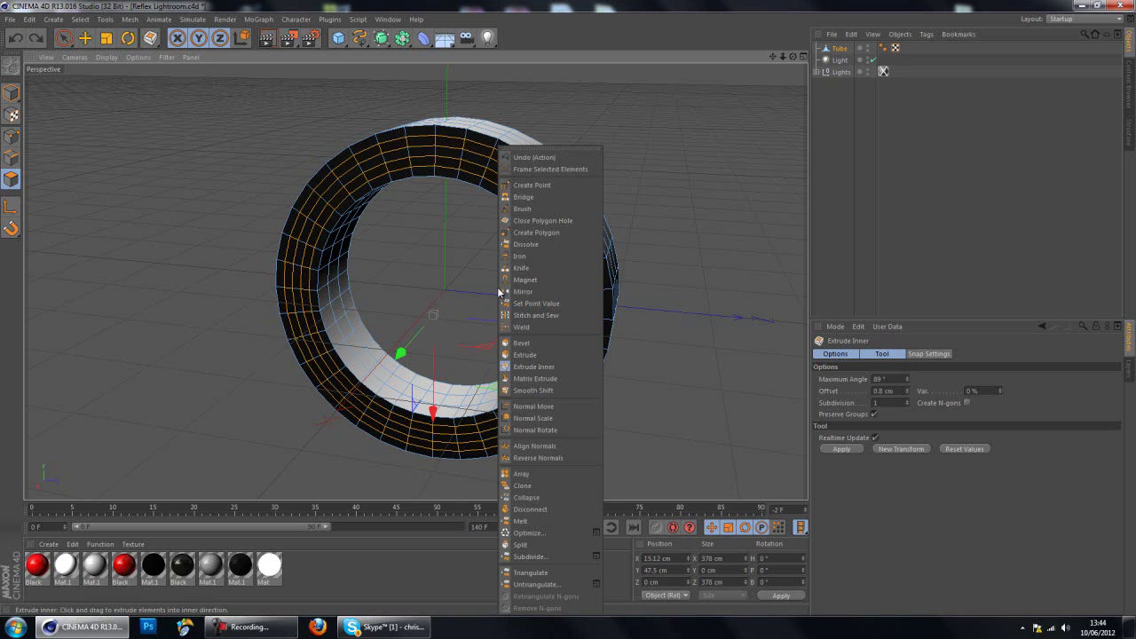
pyautogui.click(524, 378)
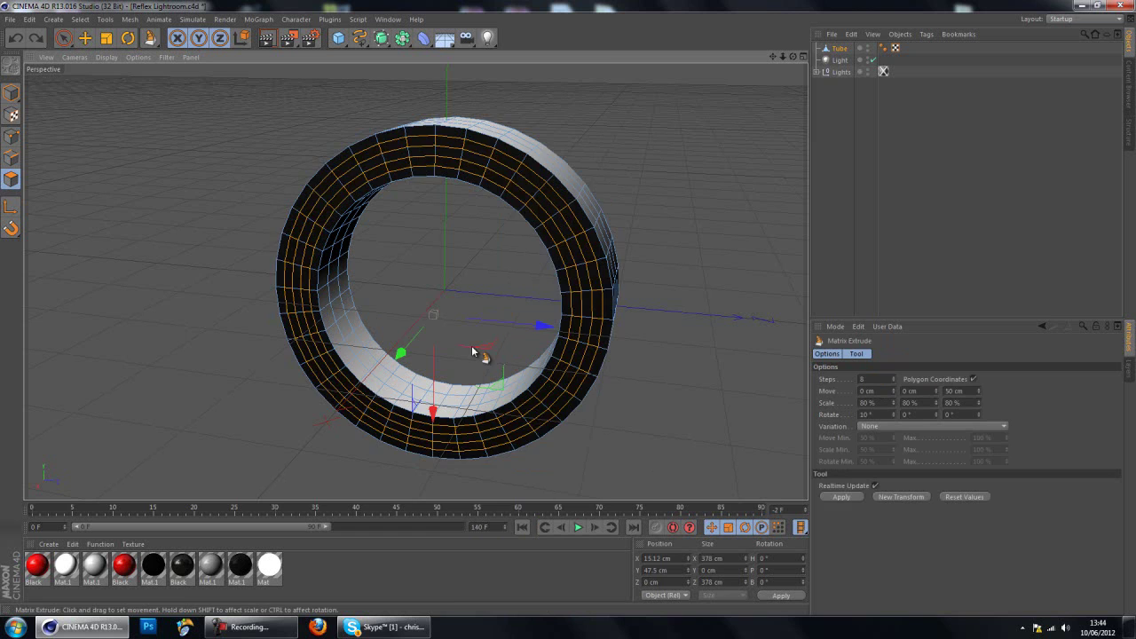
pyautogui.moveTo(472, 352); pyautogui.dragTo(569, 313)
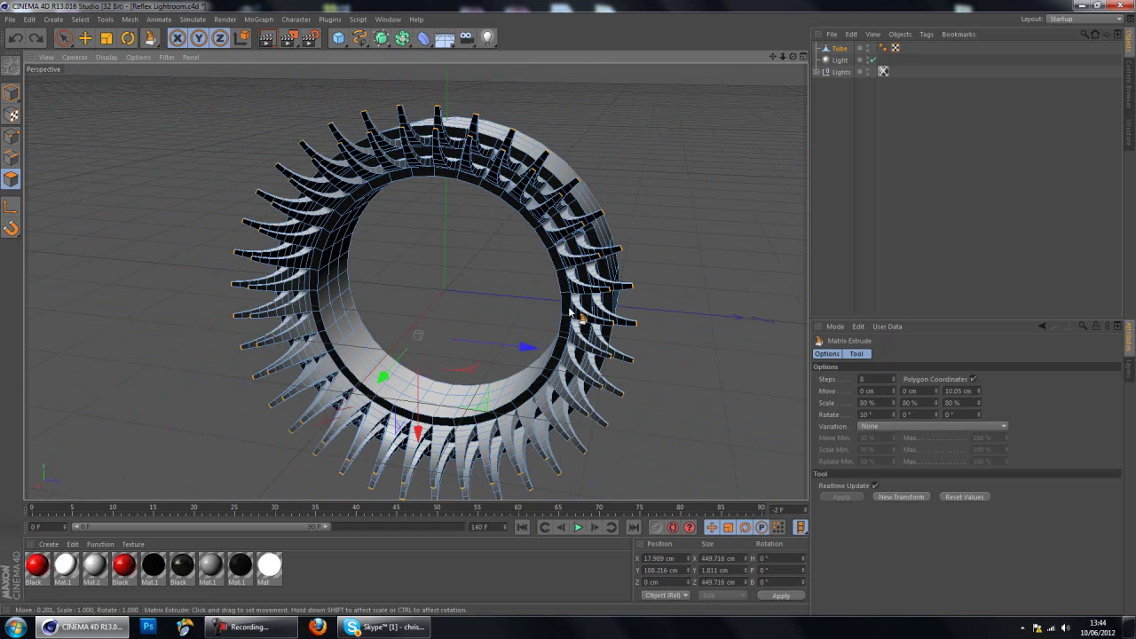
# Step: Try varying the Matrix Extrude's first rotation value between -2° and 18° on the three rows of spikes
pyautogui.click(892, 418)
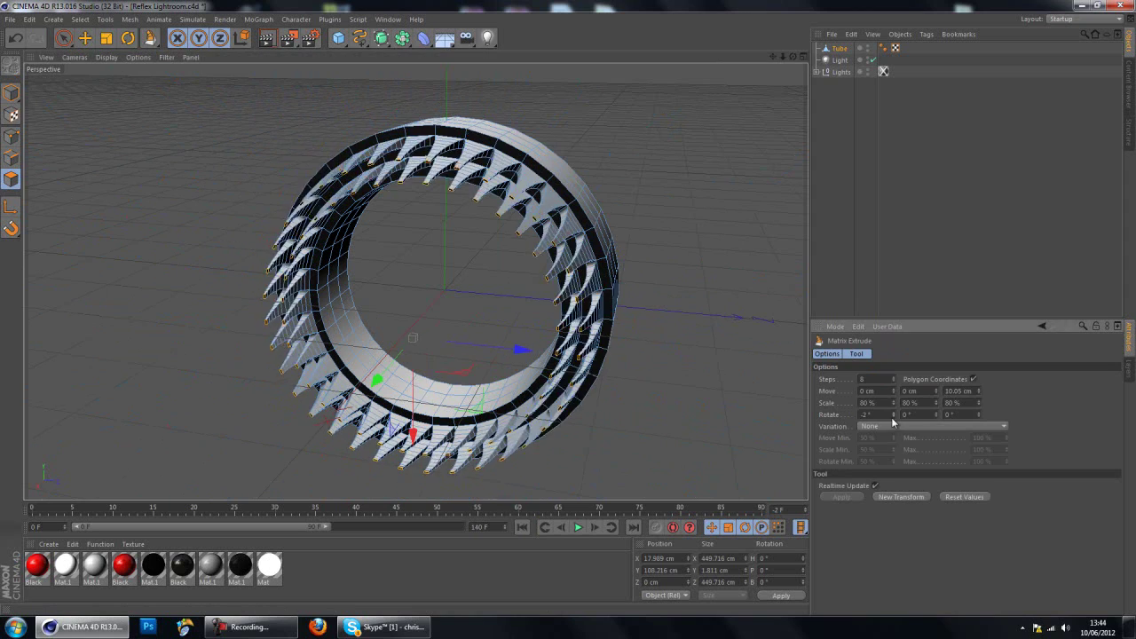
pyautogui.moveTo(892, 417); pyautogui.dragTo(891, 416)
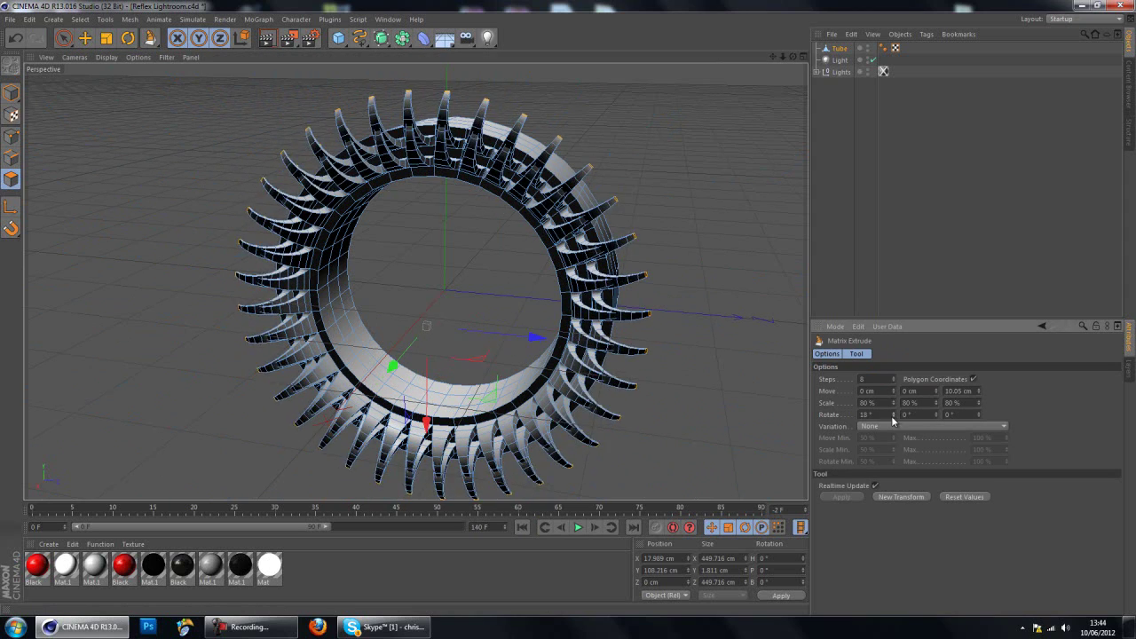
pyautogui.moveTo(892, 421); pyautogui.dragTo(892, 417)
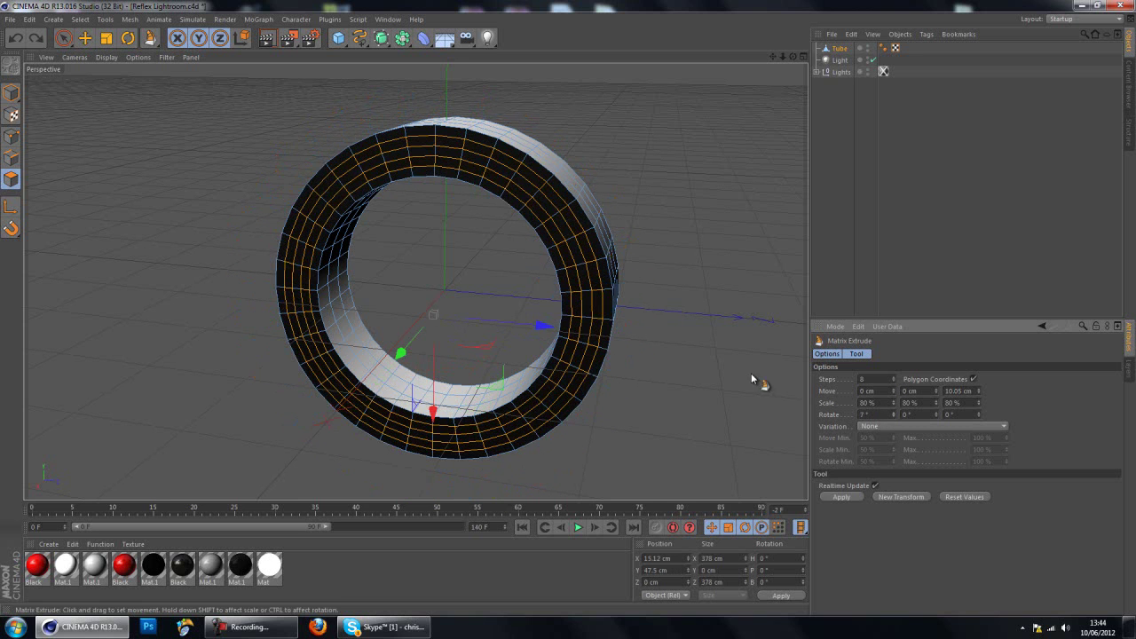
# Step: Select only the outermost of the three middle polygon loops on the ring's front face using Loop Selection
pyautogui.click(63, 38)
pyautogui.click(105, 20)
pyautogui.click(90, 22)
pyautogui.click(82, 19)
pyautogui.click(106, 101)
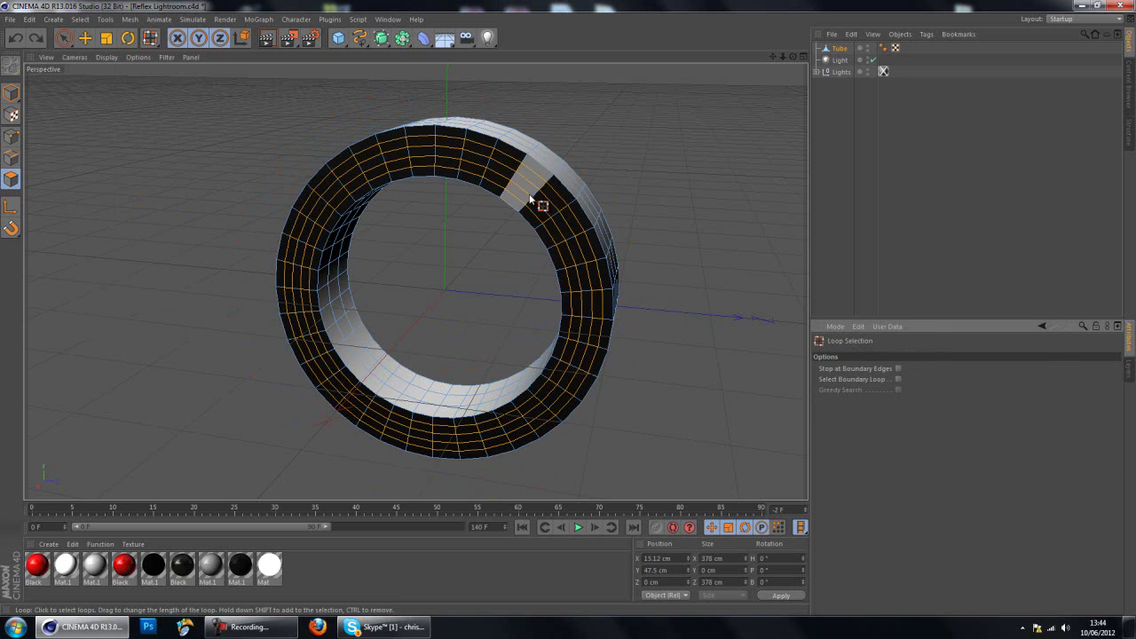
pyautogui.click(529, 198)
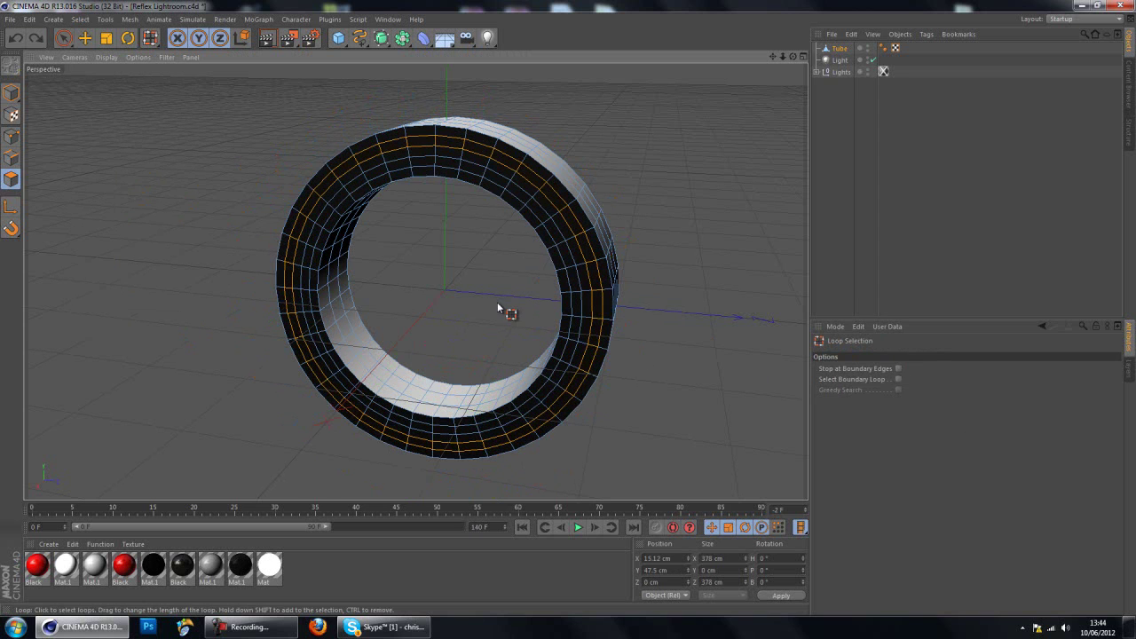
# Step: Matrix Extrude the selected loop into curved spikes with 8 steps, a Z move of about 8 cm and a 14° rotation
pyautogui.rightClick(518, 326)
pyautogui.click(568, 378)
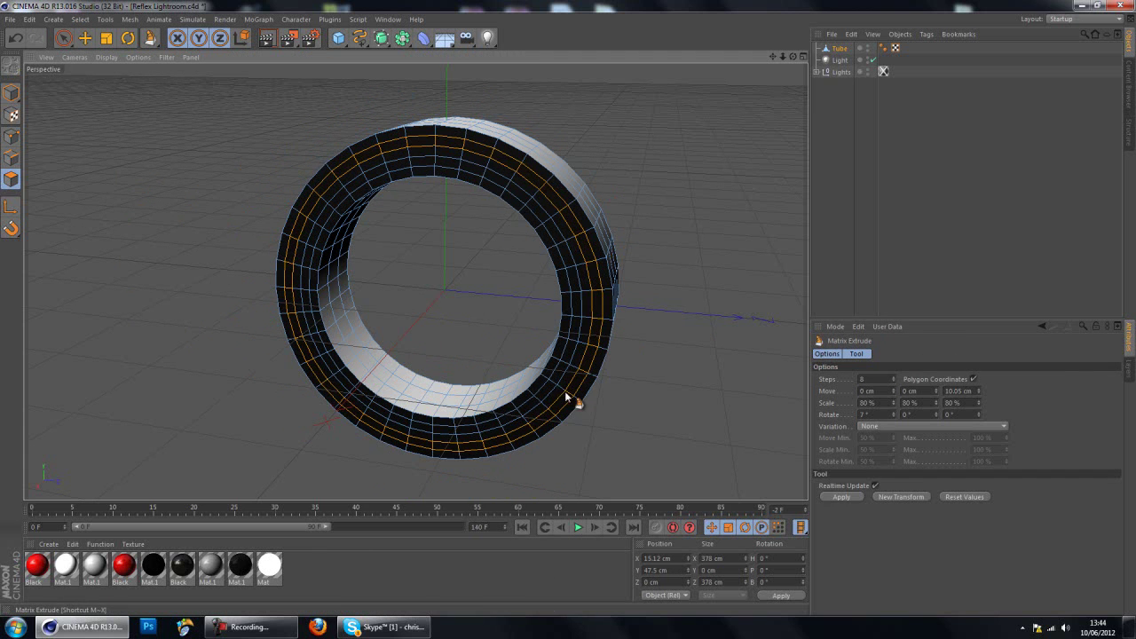
pyautogui.moveTo(564, 391); pyautogui.dragTo(569, 311)
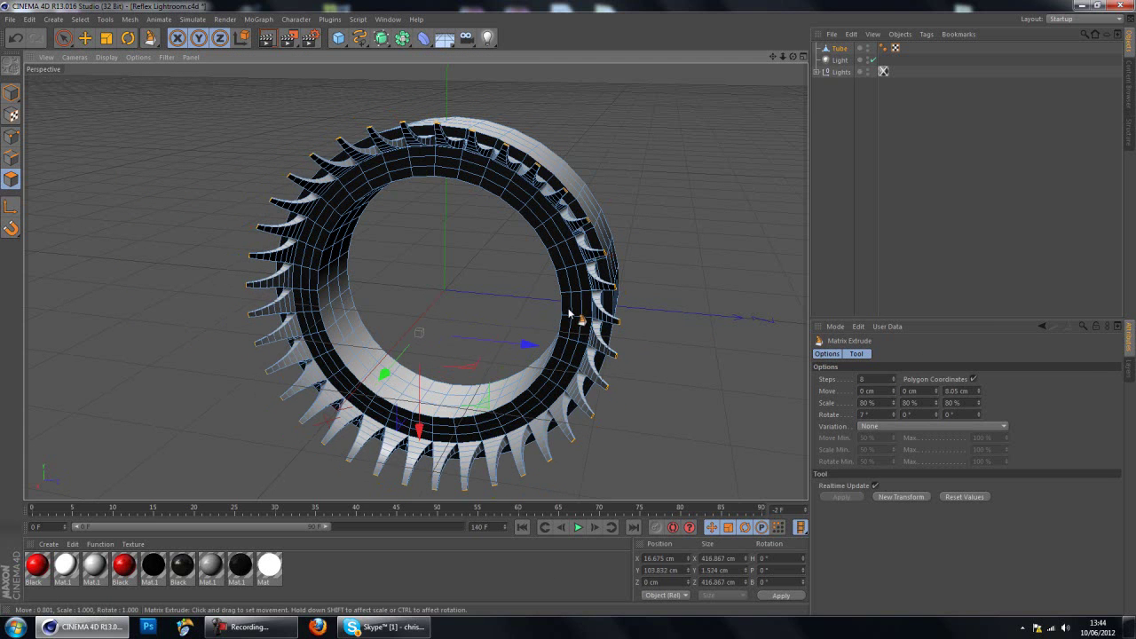
pyautogui.moveTo(893, 415); pyautogui.dragTo(892, 418)
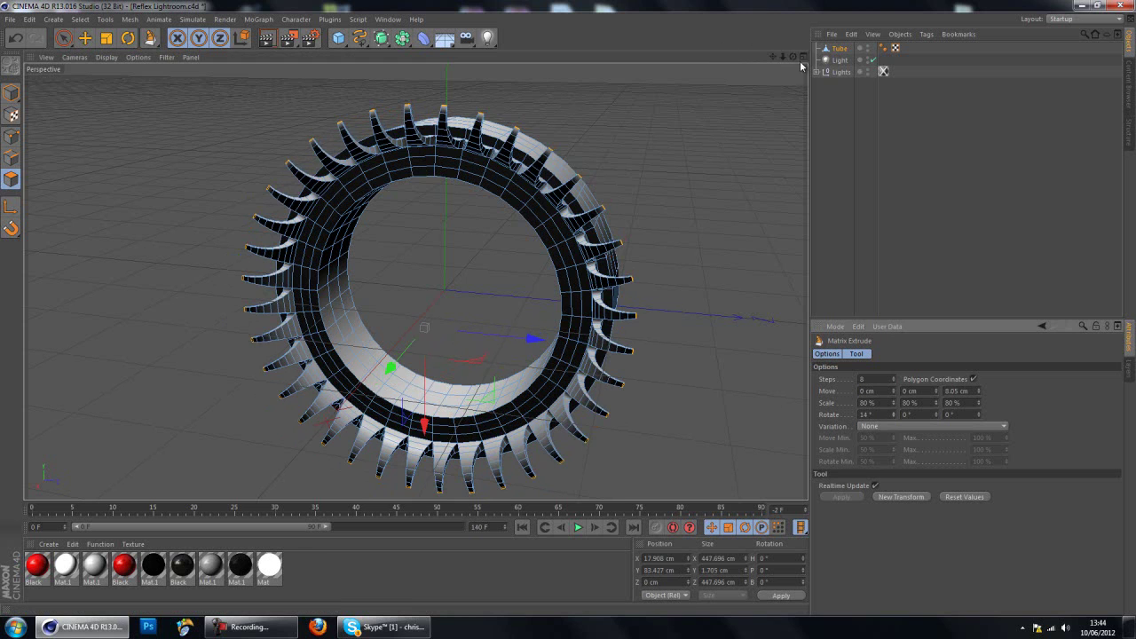
# Step: Try selecting the entire polygon loop inside the row of spikes on the ring's front face with Loop Selection
pyautogui.moveTo(795, 57); pyautogui.dragTo(570, 312)
pyautogui.scroll(2, 502, 245)
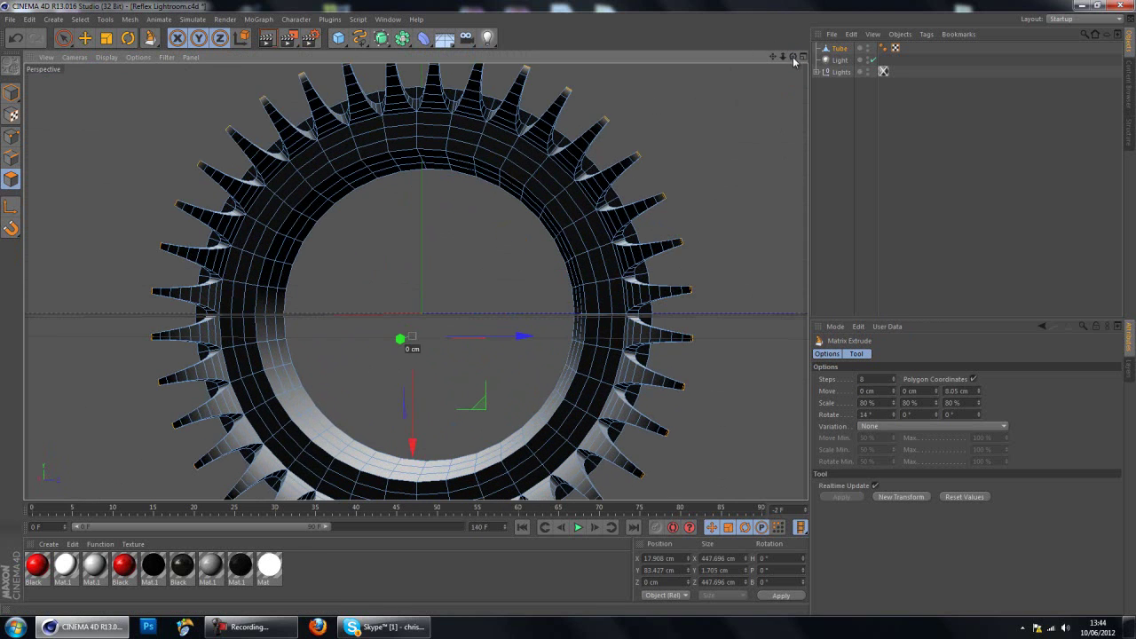
pyautogui.moveTo(794, 58); pyautogui.dragTo(573, 312)
pyautogui.click(827, 49)
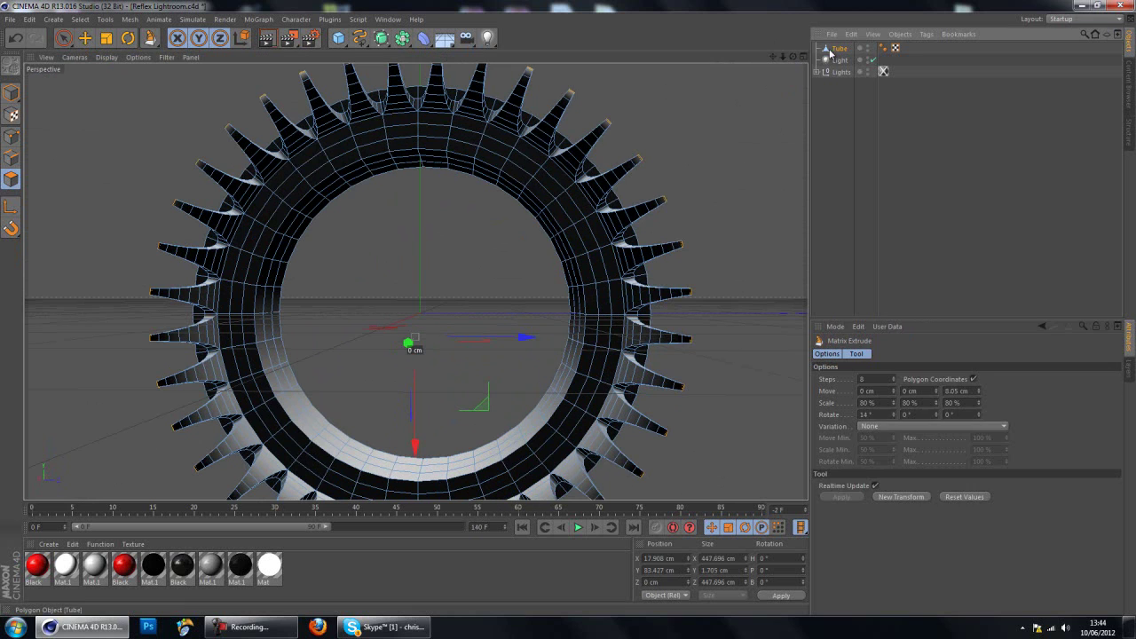
pyautogui.click(12, 46)
pyautogui.click(80, 19)
pyautogui.click(97, 104)
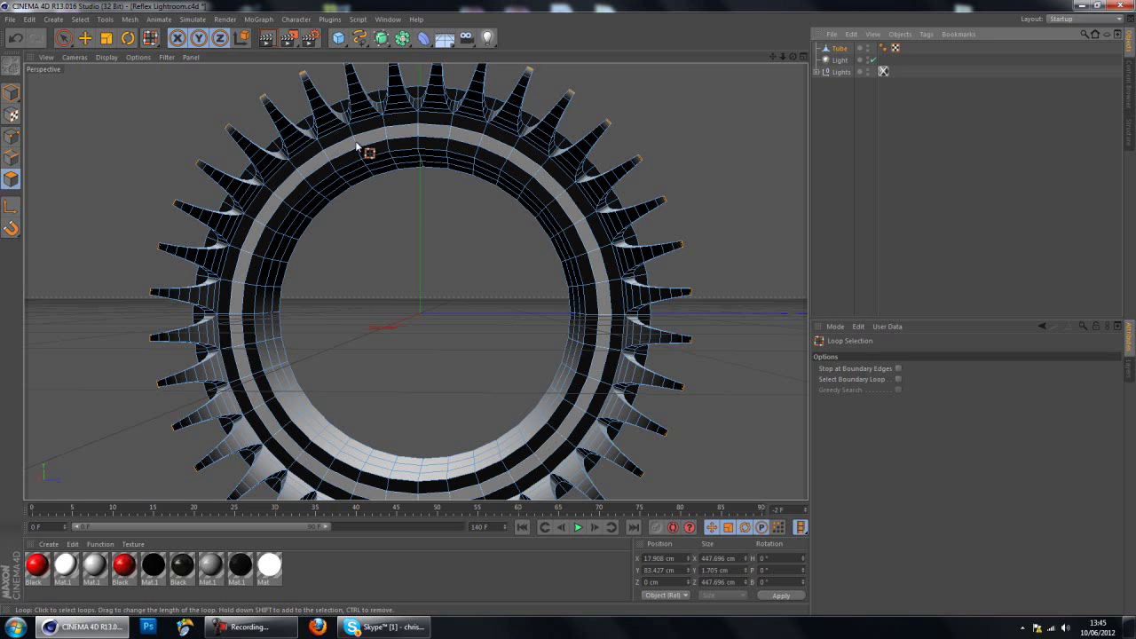
pyautogui.click(367, 152)
pyautogui.rightClick(380, 147)
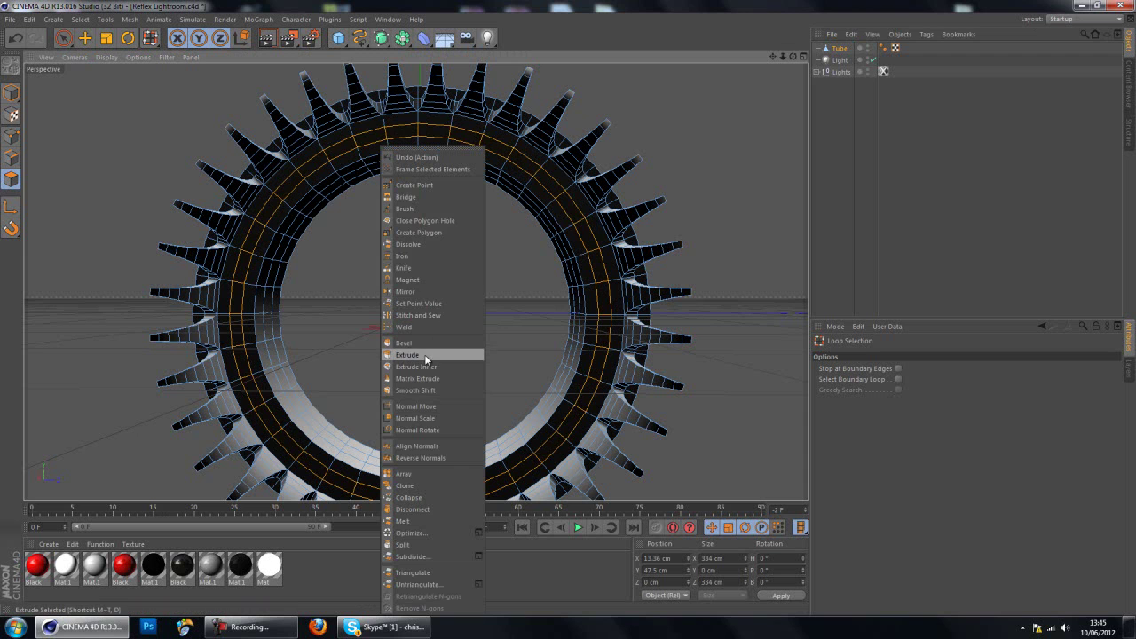
pyautogui.click(238, 339)
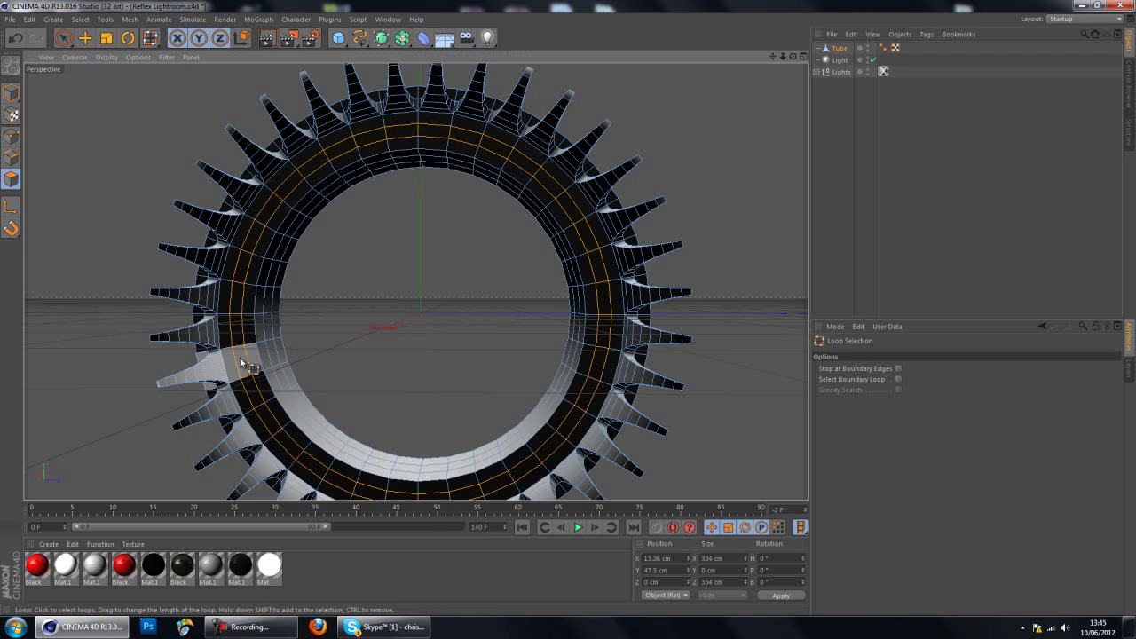
pyautogui.press('9')
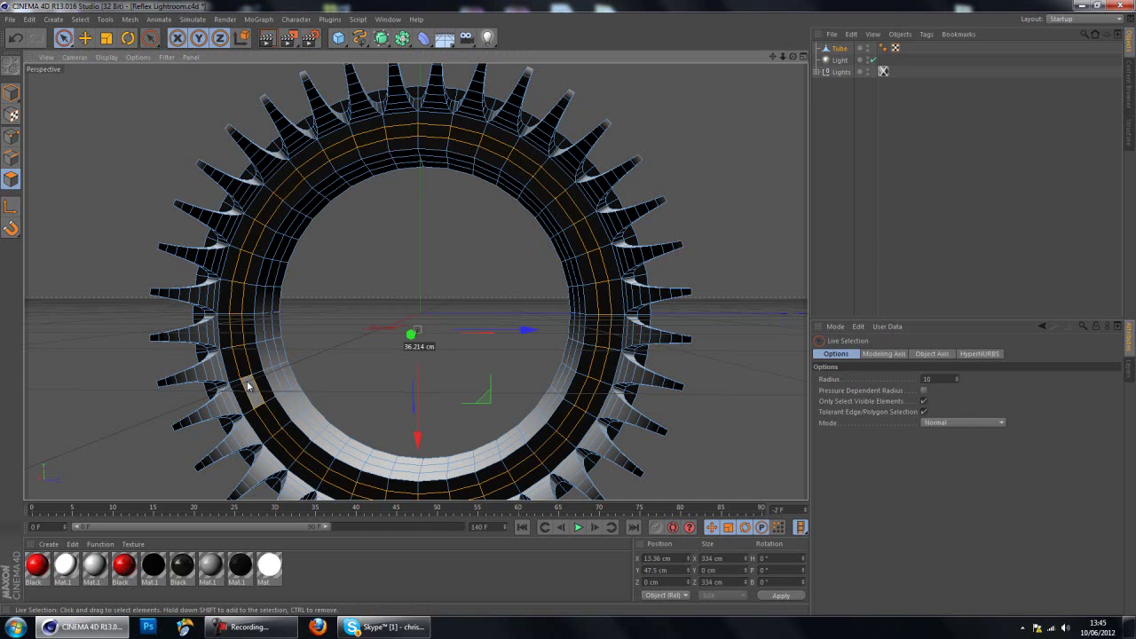
pyautogui.click(160, 173)
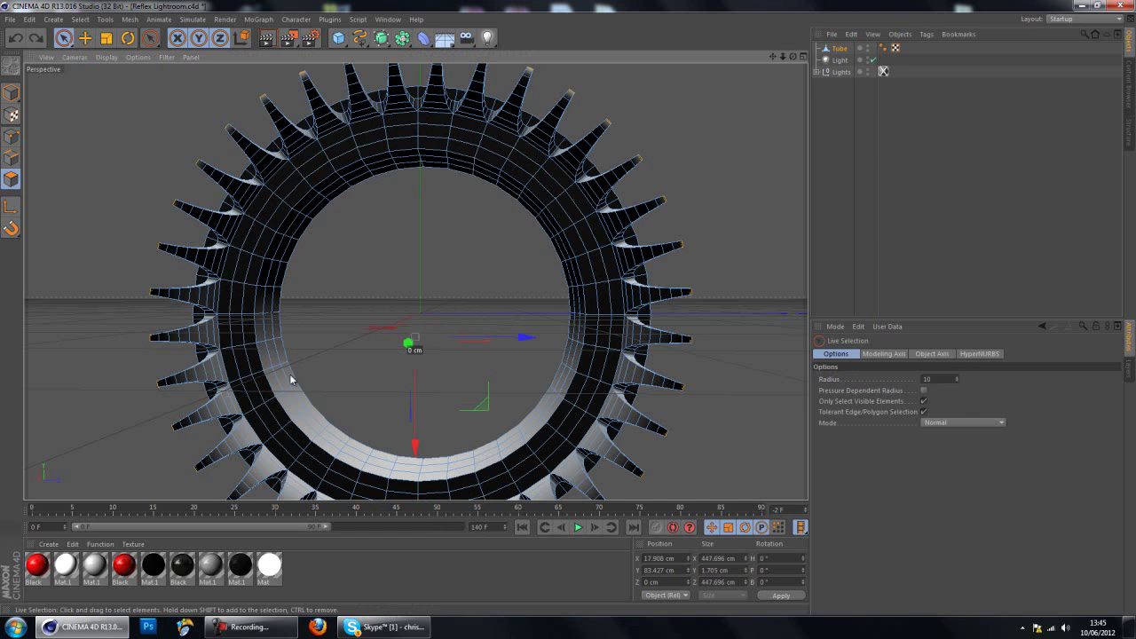
# Step: Select alternating polygons around the loop inside the row of spikes using Live Selection with a radius of 1
pyautogui.click(269, 422)
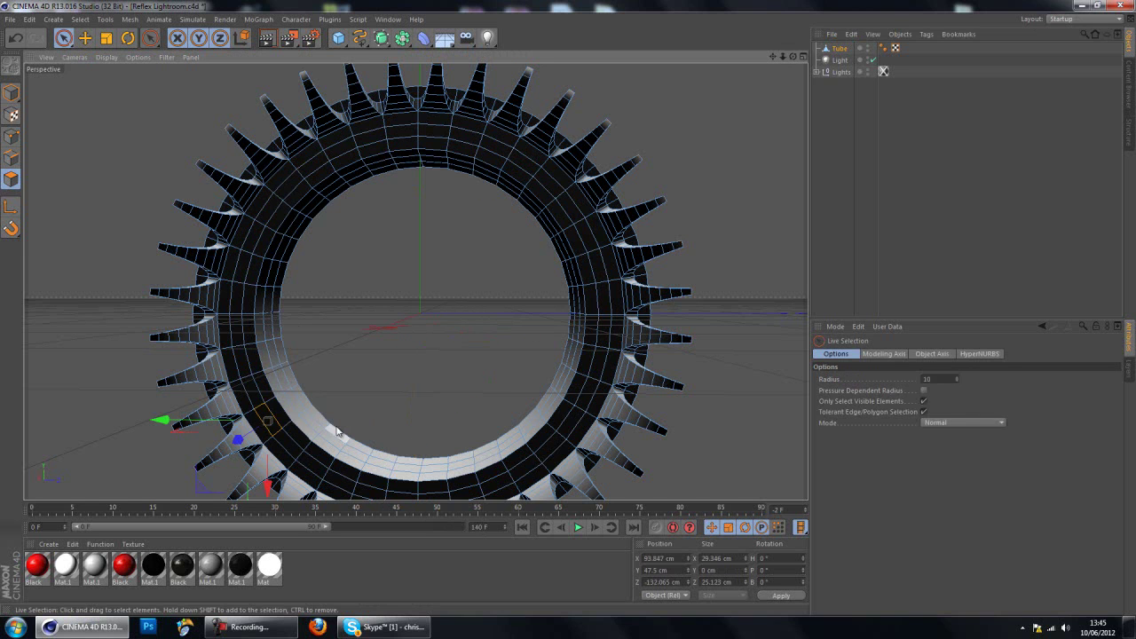
pyautogui.click(250, 356)
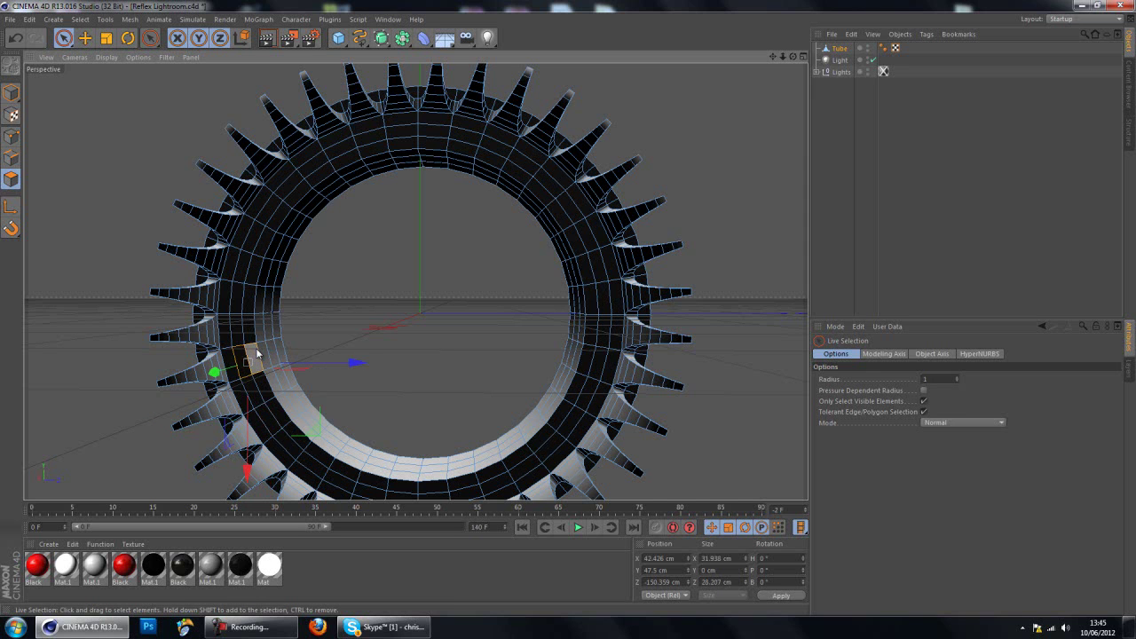
pyautogui.click(242, 363)
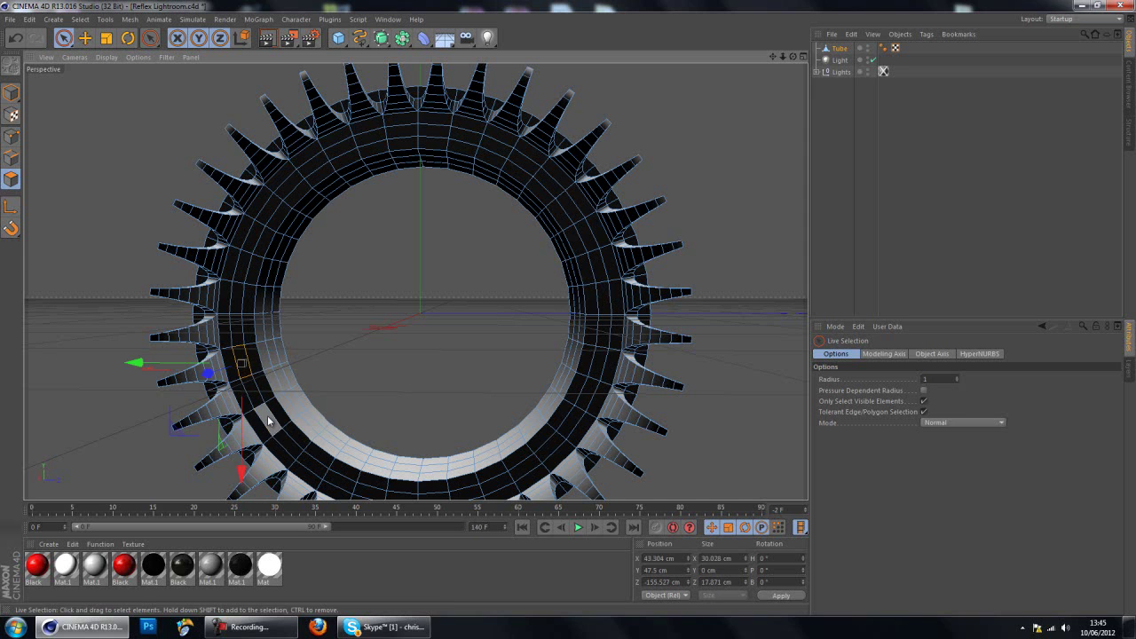
pyautogui.keyDown('shift'); pyautogui.click(268, 417); pyautogui.keyUp('shift')
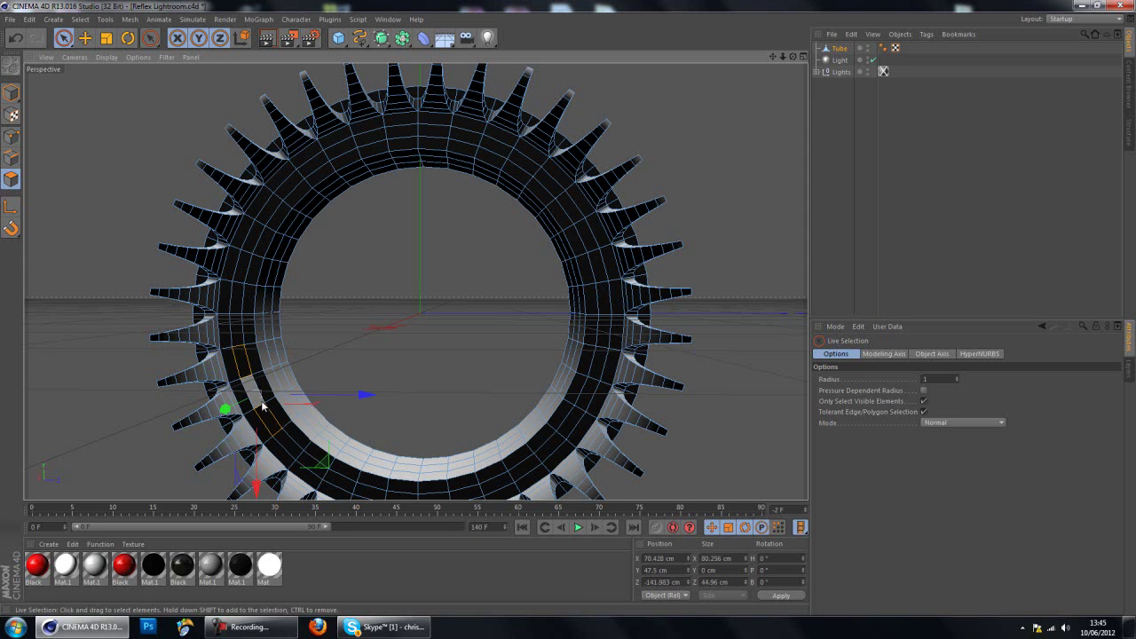
pyautogui.moveTo(315, 473)
pyautogui.keyDown('shift'); pyautogui.mouseDown()
pyautogui.moveTo(383, 493)
pyautogui.moveTo(510, 488)
pyautogui.moveTo(581, 410)
pyautogui.moveTo(609, 334)
pyautogui.moveTo(597, 259)
pyautogui.moveTo(569, 202)
pyautogui.moveTo(523, 163)
pyautogui.moveTo(431, 133)
pyautogui.moveTo(329, 152)
pyautogui.moveTo(296, 181)
pyautogui.mouseUp(); pyautogui.keyUp('shift')
pyautogui.moveTo(253, 233)
pyautogui.keyDown('shift'); pyautogui.mouseDown()
pyautogui.moveTo(250, 273)
pyautogui.moveTo(462, 321)
pyautogui.mouseUp(); pyautogui.keyUp('shift')
# Step: Extrude the selected alternating polygons by 5 cm and inset their raised faces with Extrude Inner
pyautogui.rightClick(462, 298)
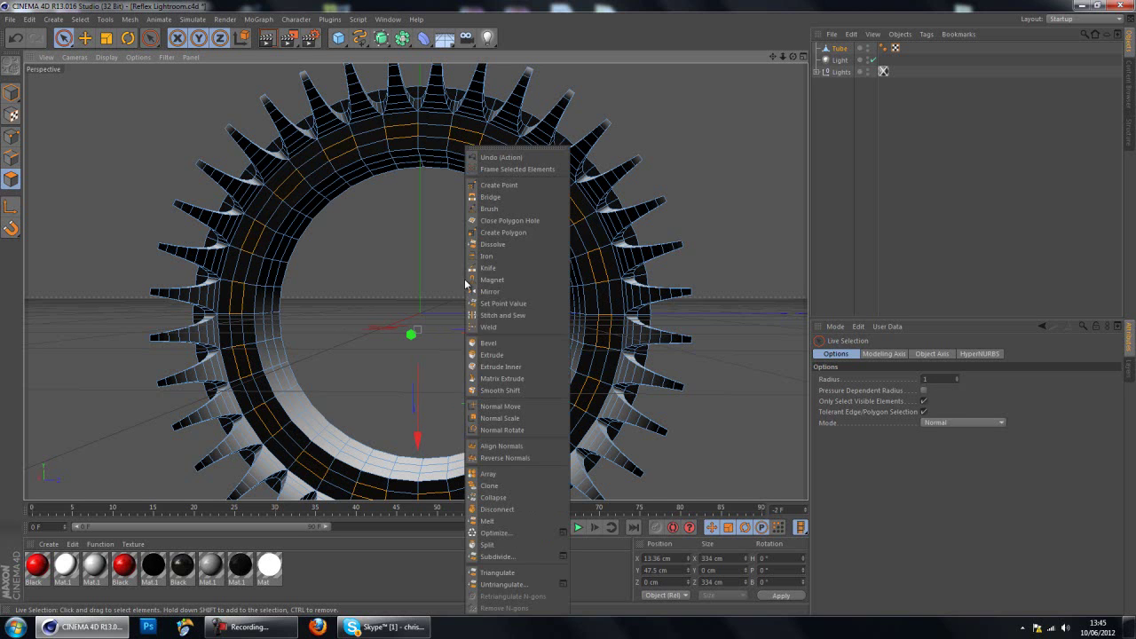
pyautogui.click(505, 355)
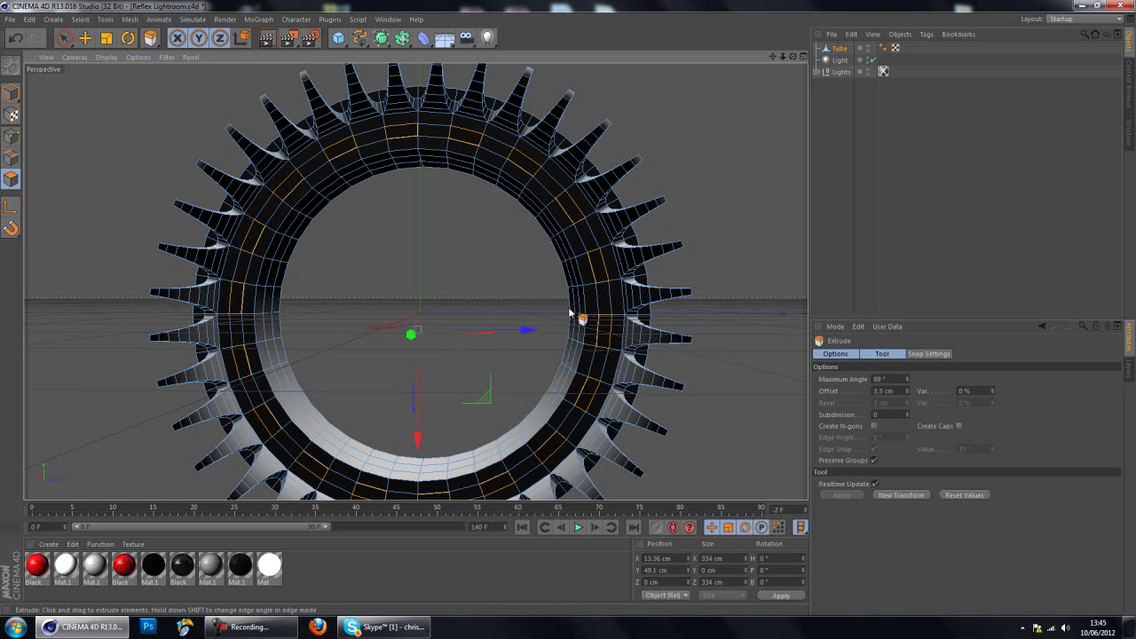
pyautogui.rightClick(571, 312)
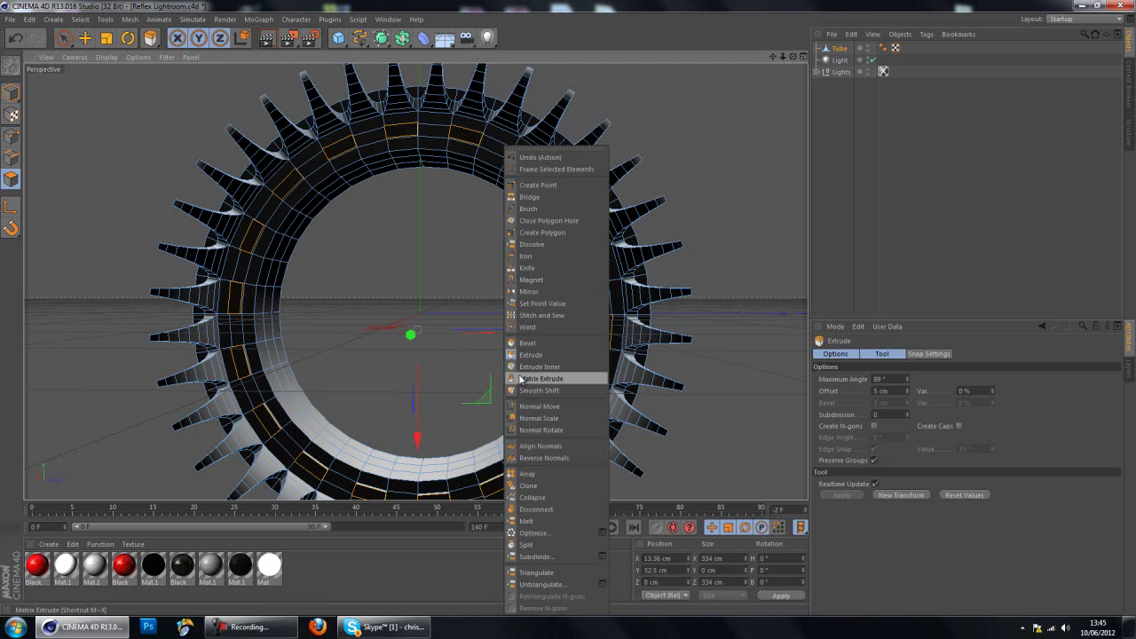
pyautogui.click(534, 377)
pyautogui.moveTo(568, 312); pyautogui.dragTo(563, 313)
# Step: Extrude the inset faces inward with an offset of -2.8 cm and deselect the ring
pyautogui.rightClick(571, 313)
pyautogui.click(561, 355)
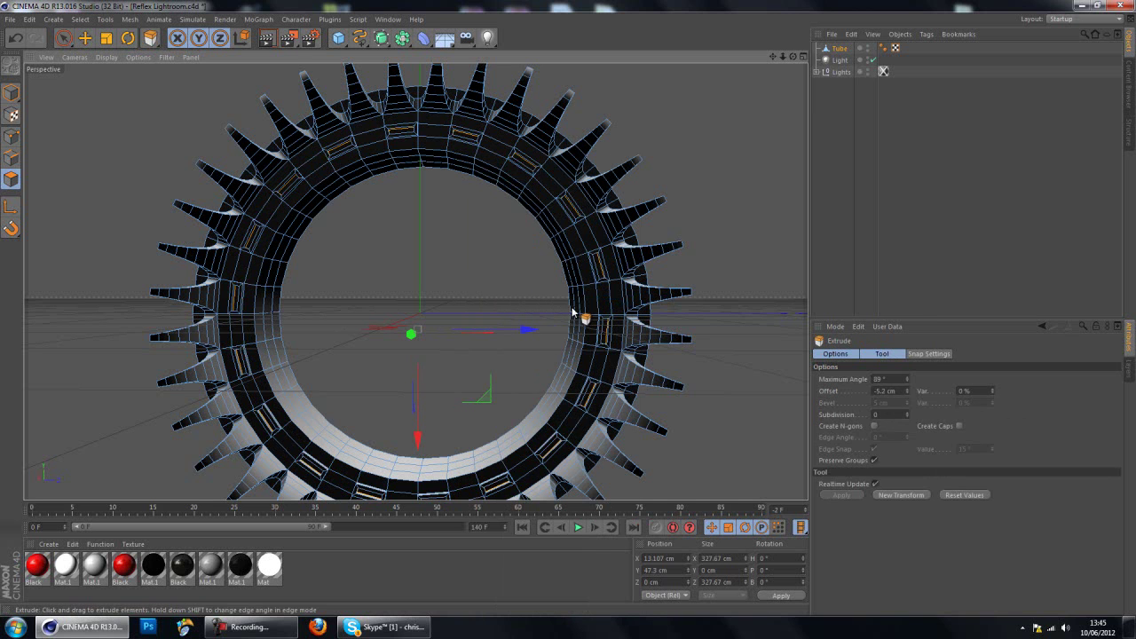
pyautogui.moveTo(576, 311); pyautogui.dragTo(567, 313)
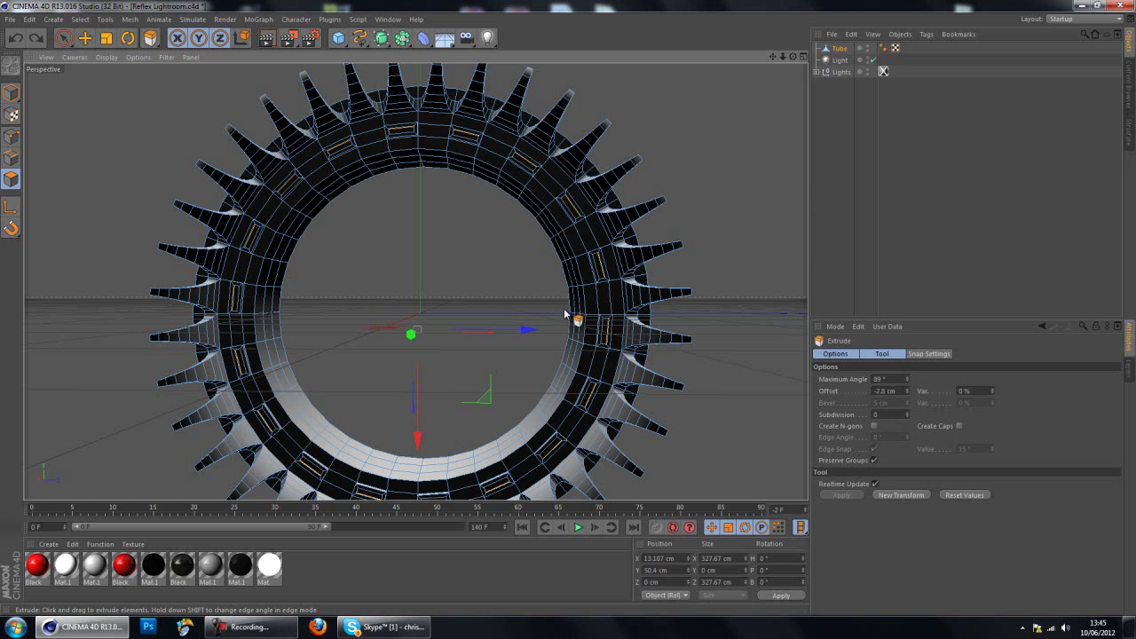
pyautogui.moveTo(793, 56); pyautogui.dragTo(568, 310)
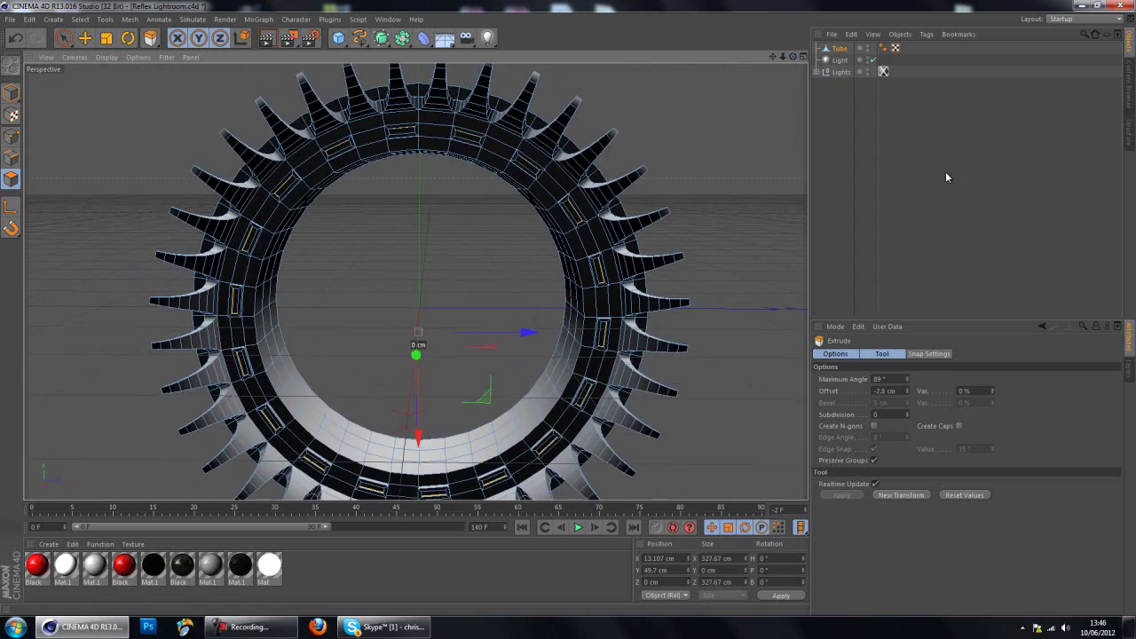
pyautogui.click(941, 169)
# Step: Add a cylinder at the ring's centre and rotate it 90° so it lies along the ring's axis
pyautogui.keyDown('alt'); pyautogui.moveTo(693, 236); pyautogui.dragTo(625, 259); pyautogui.keyUp('alt')
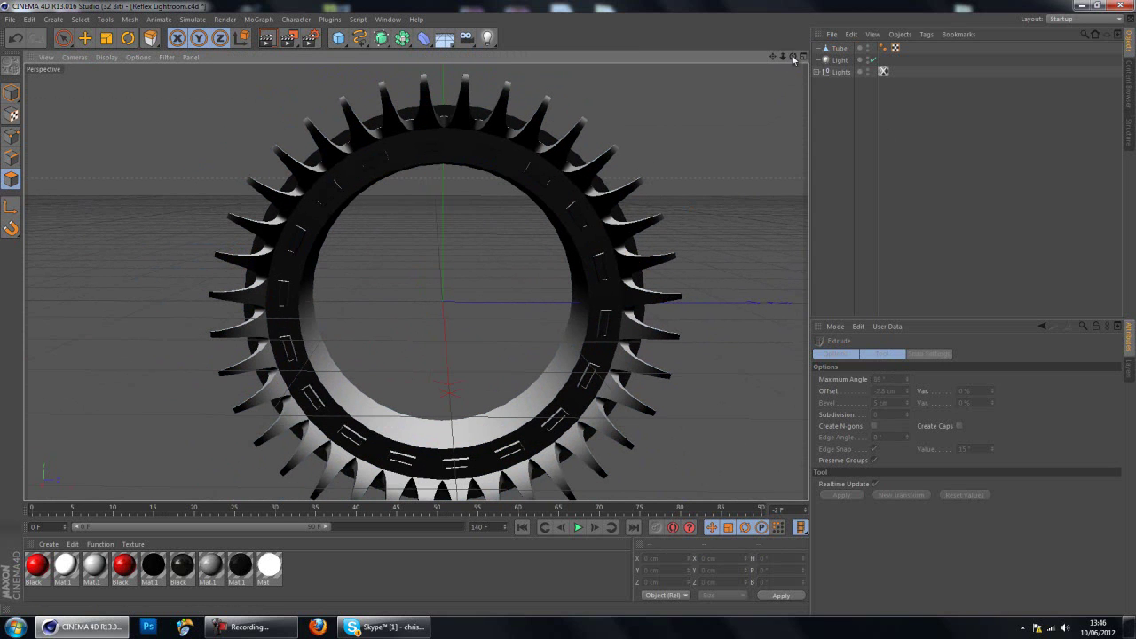
pyautogui.moveTo(793, 57); pyautogui.dragTo(576, 312)
pyautogui.click(343, 42)
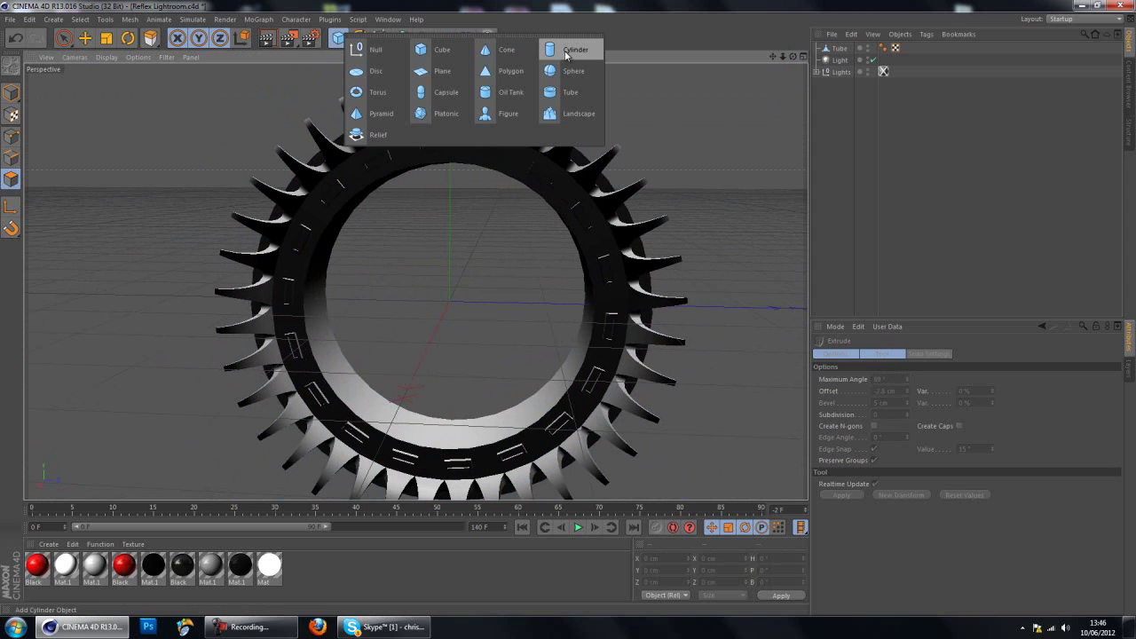
pyautogui.click(566, 52)
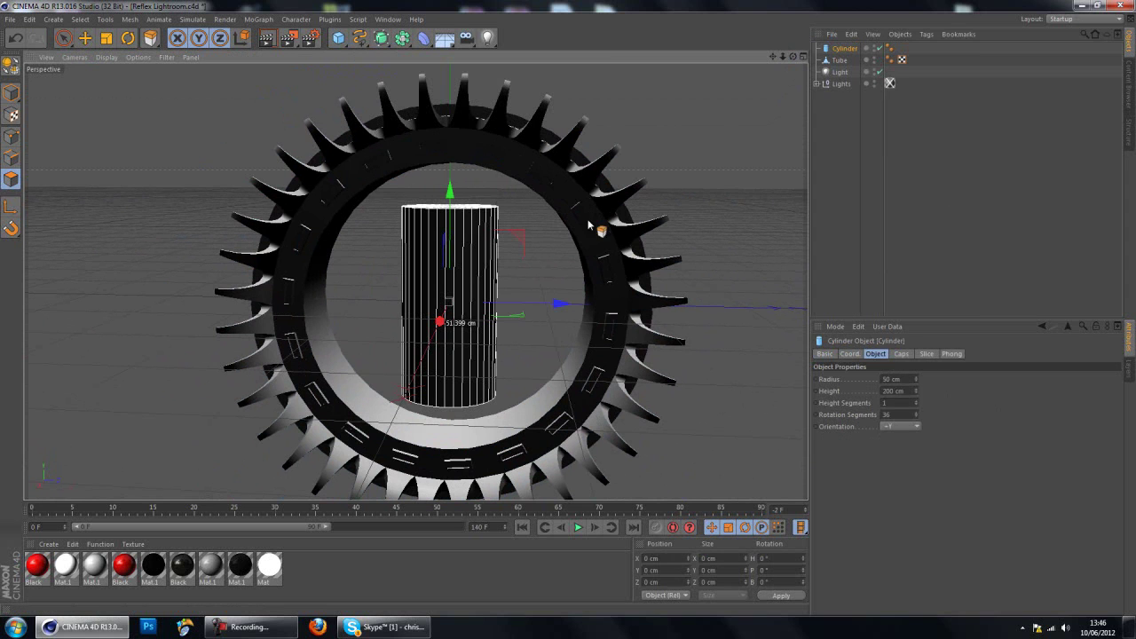
pyautogui.click(128, 38)
pyautogui.moveTo(447, 312); pyautogui.dragTo(450, 406)
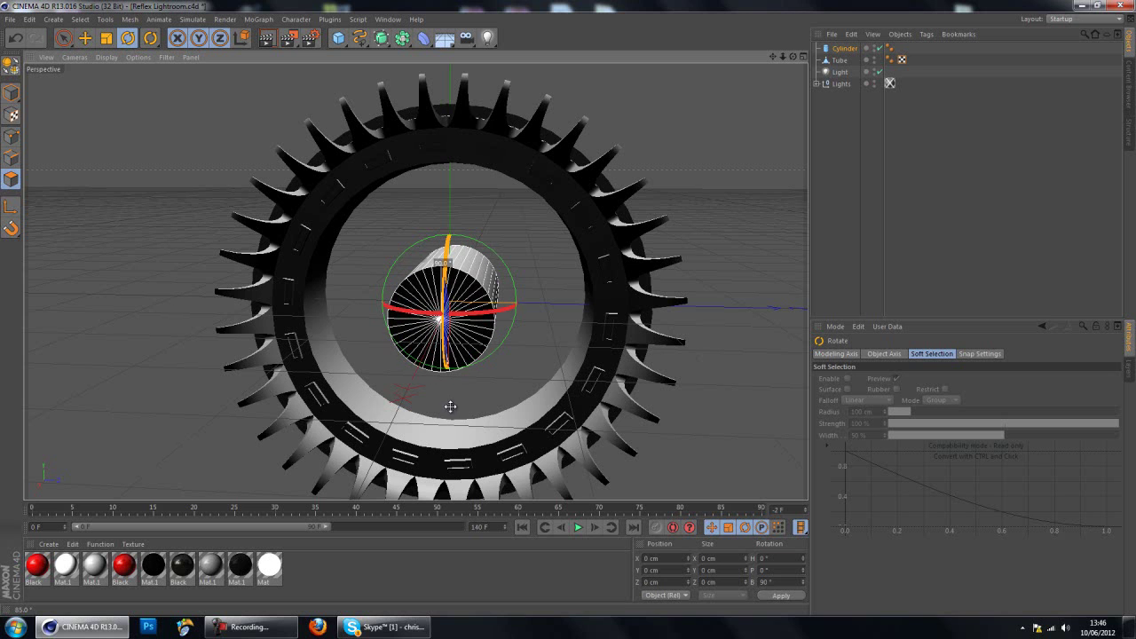
# Step: Try scaling the cylinder freehand inside the ring
pyautogui.press('t')
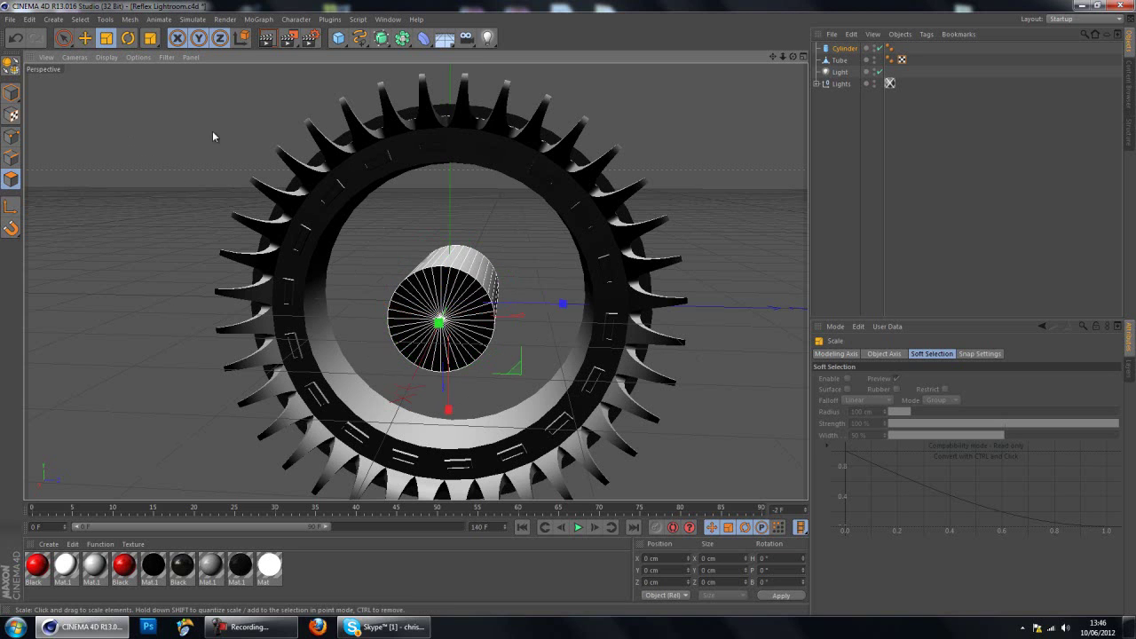
pyautogui.moveTo(437, 251); pyautogui.dragTo(600, 308)
pyautogui.hotkey('ctrl', 'z')
pyautogui.press('e')
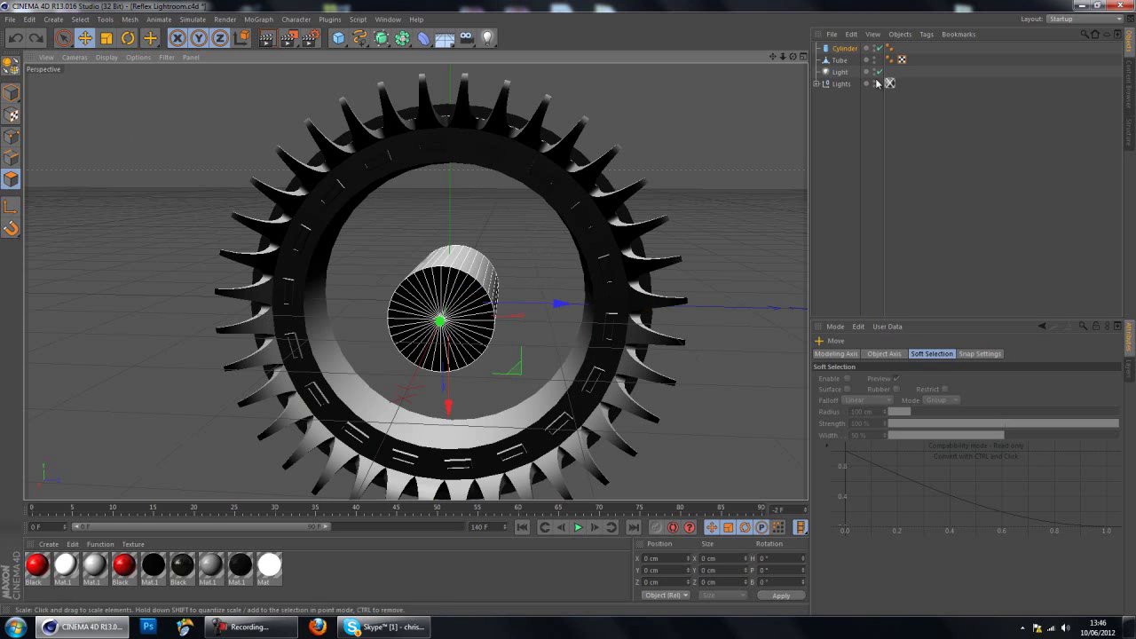
# Step: Resize the cylinder to a 130 cm radius and 119 cm height, and shift it slightly toward the ring's back
pyautogui.click(843, 48)
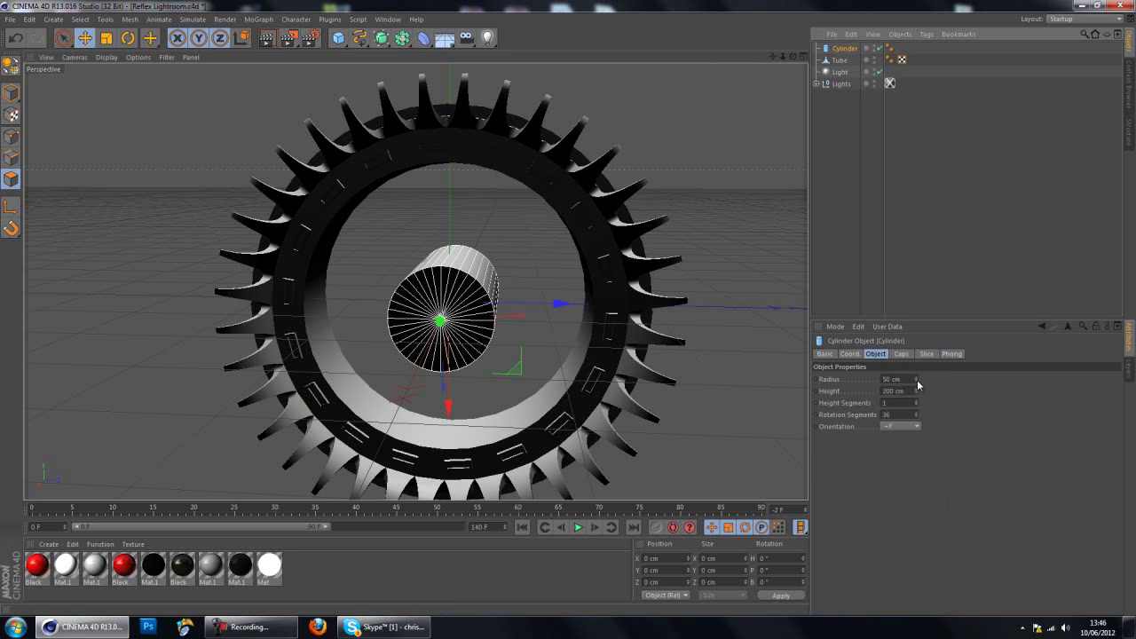
pyautogui.moveTo(917, 380); pyautogui.dragTo(917, 373)
pyautogui.moveTo(794, 56); pyautogui.dragTo(571, 313)
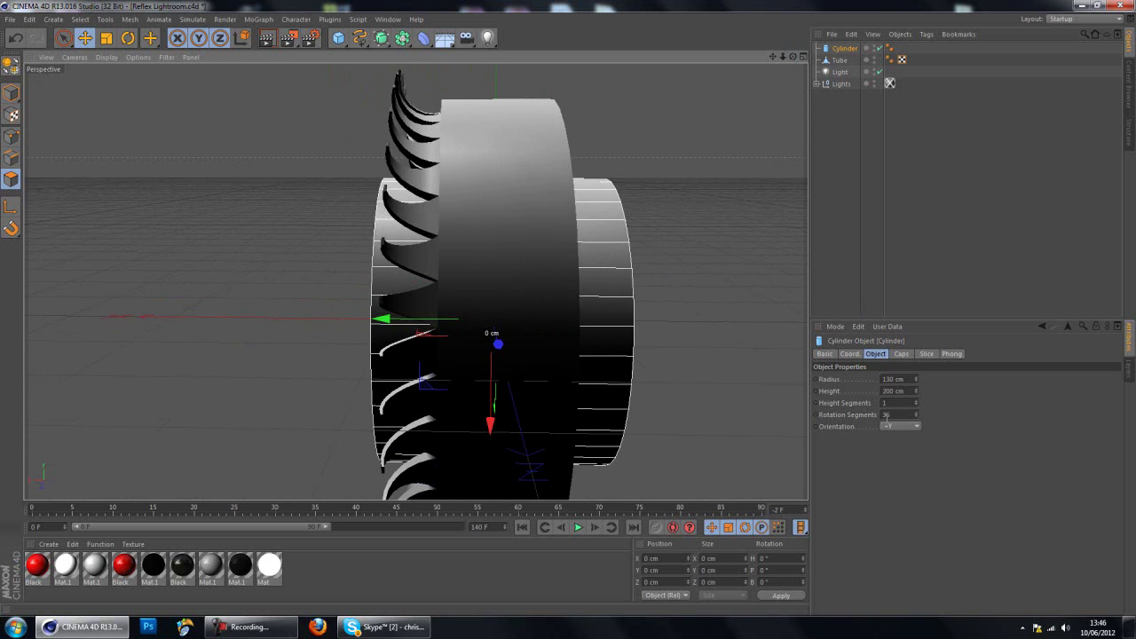
pyautogui.moveTo(917, 396); pyautogui.dragTo(917, 392)
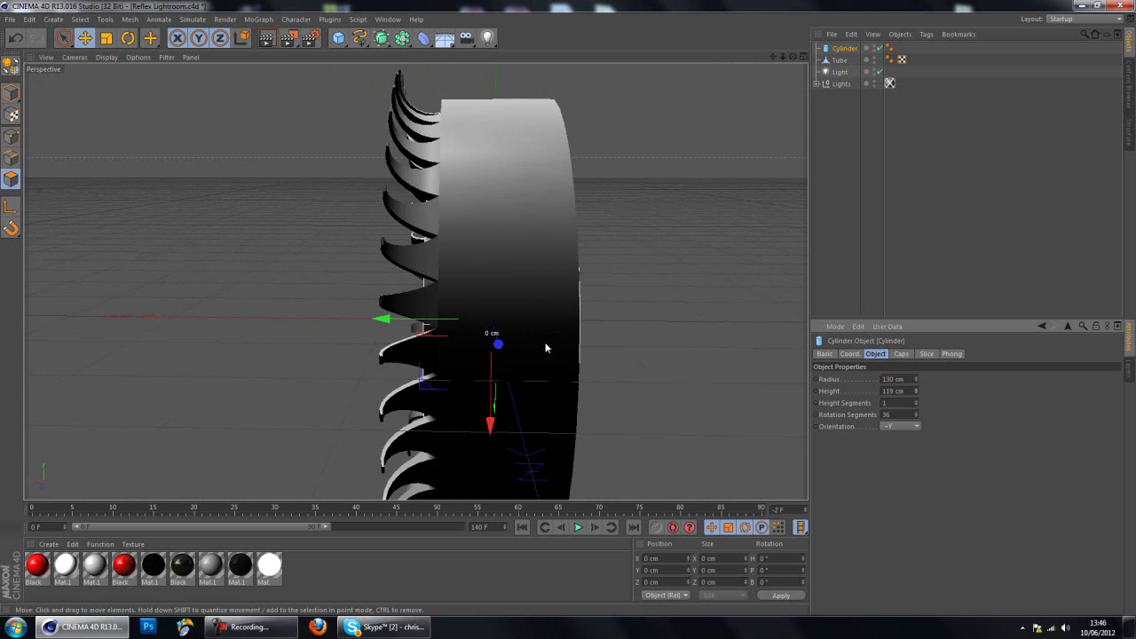
pyautogui.moveTo(437, 327); pyautogui.dragTo(439, 325)
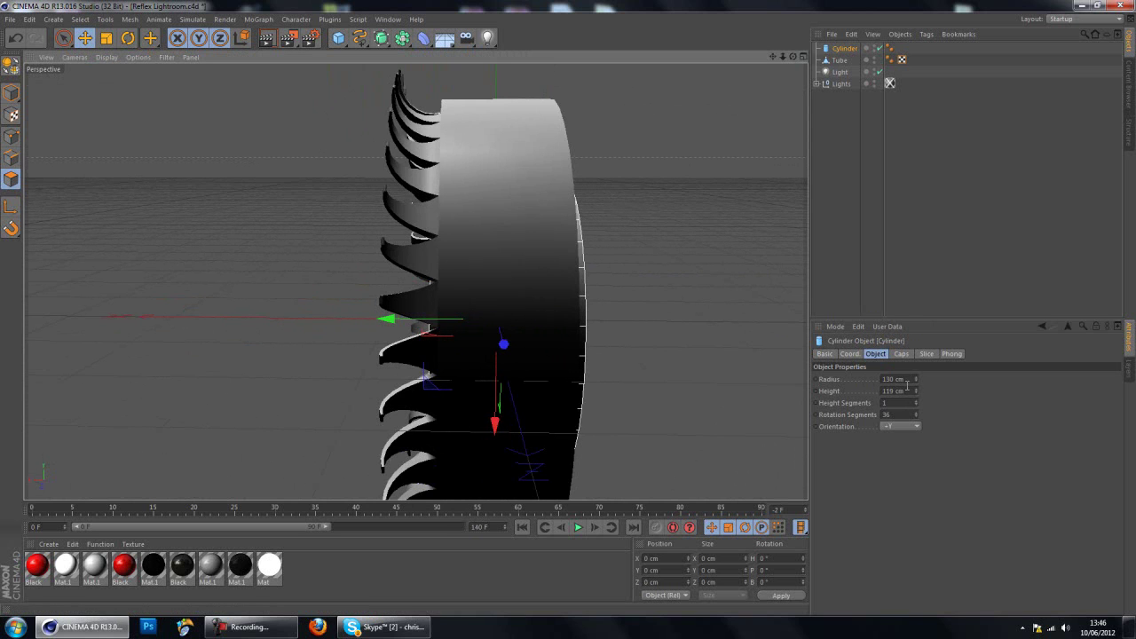
# Step: Set the cylinder's height to 109 cm and add a fillet with a 12 cm radius to its caps
pyautogui.moveTo(916, 396); pyautogui.dragTo(917, 399)
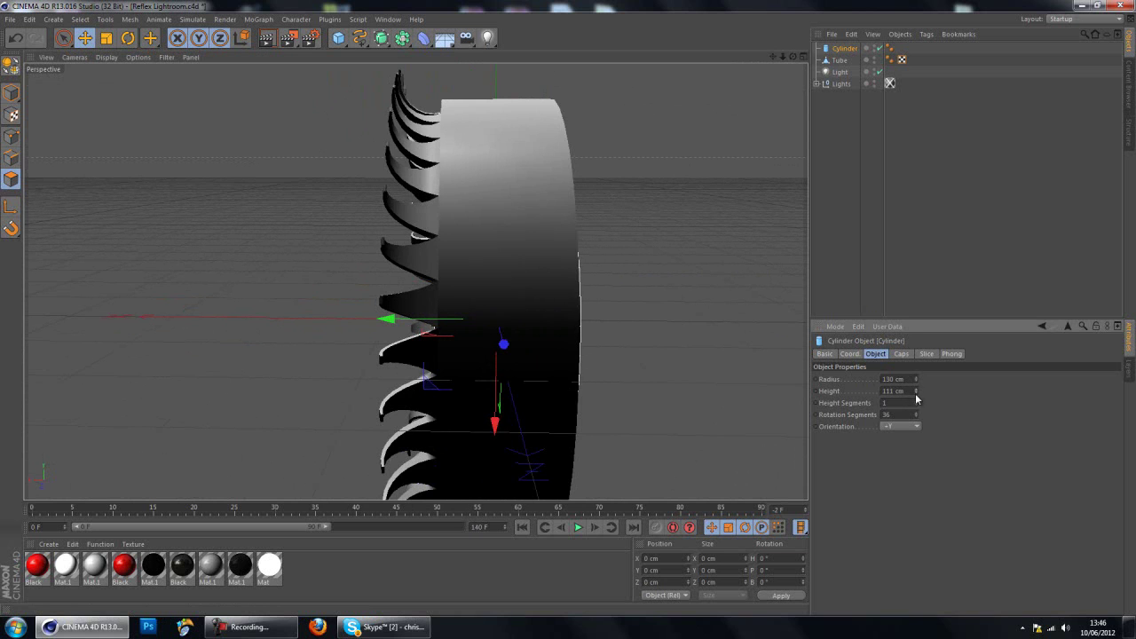
pyautogui.moveTo(456, 326); pyautogui.dragTo(460, 328)
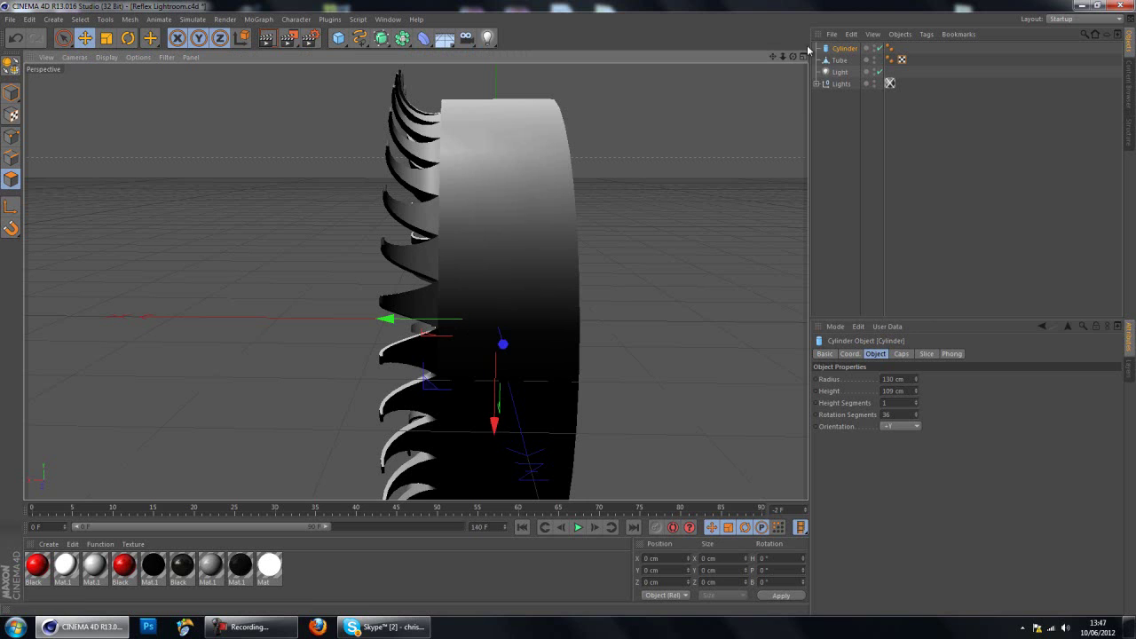
pyautogui.moveTo(793, 60); pyautogui.dragTo(925, 366)
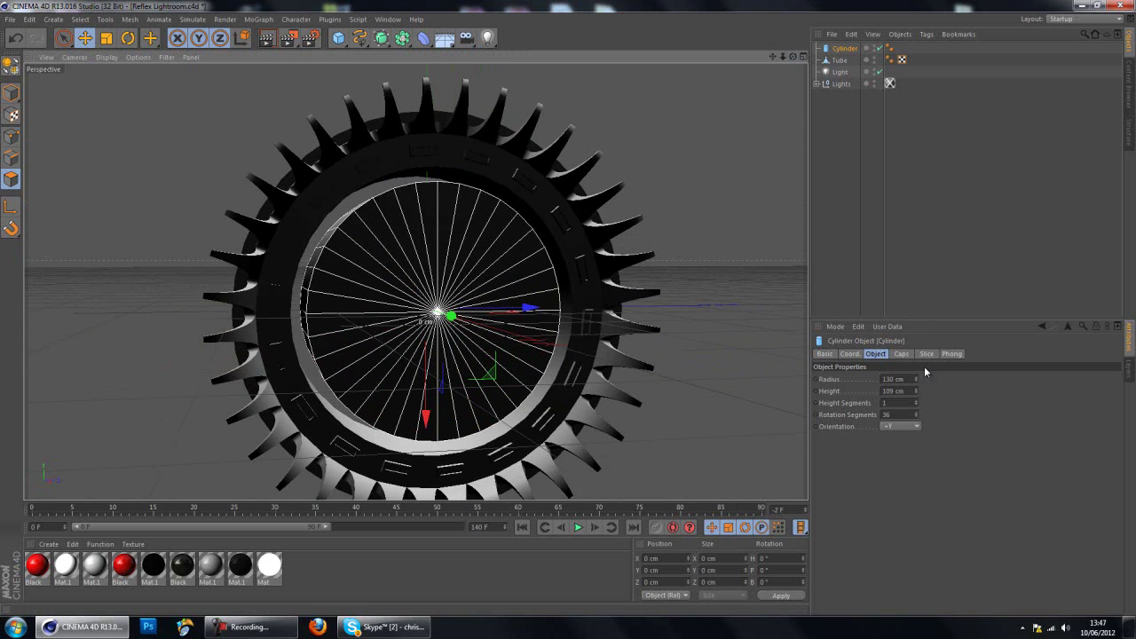
pyautogui.click(911, 355)
pyautogui.click(853, 404)
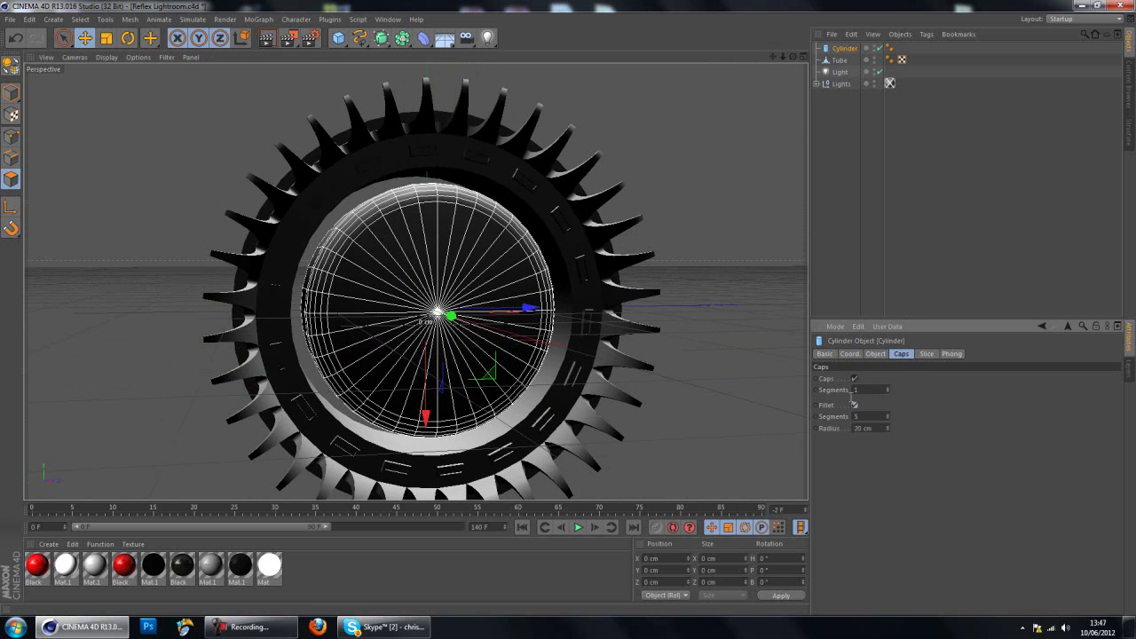
pyautogui.moveTo(890, 430); pyautogui.dragTo(888, 427)
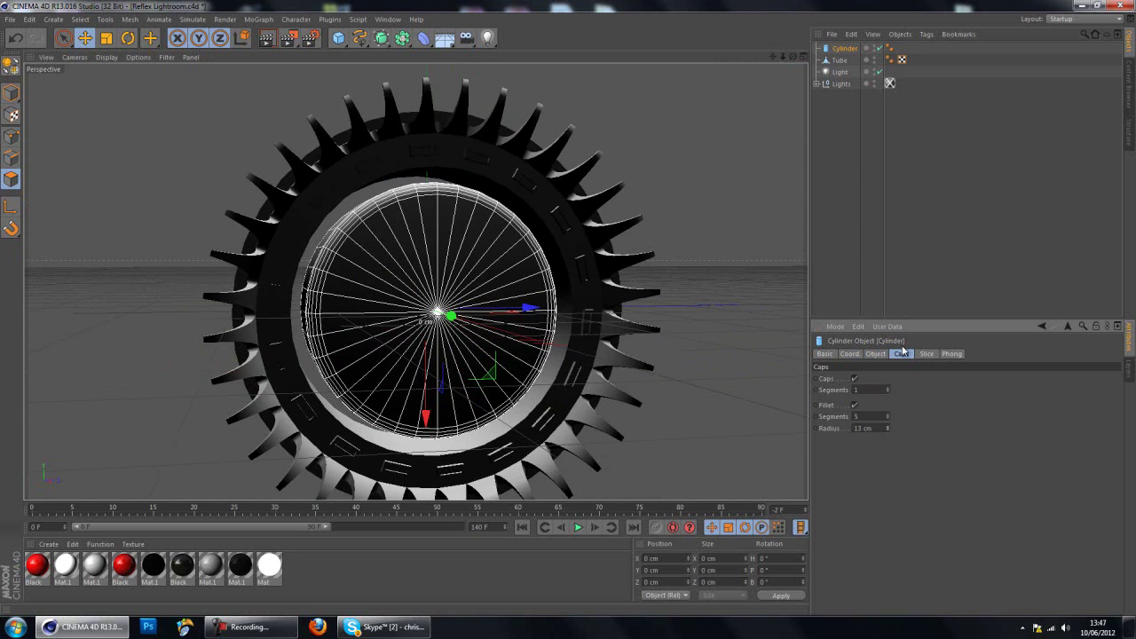
pyautogui.click(887, 430)
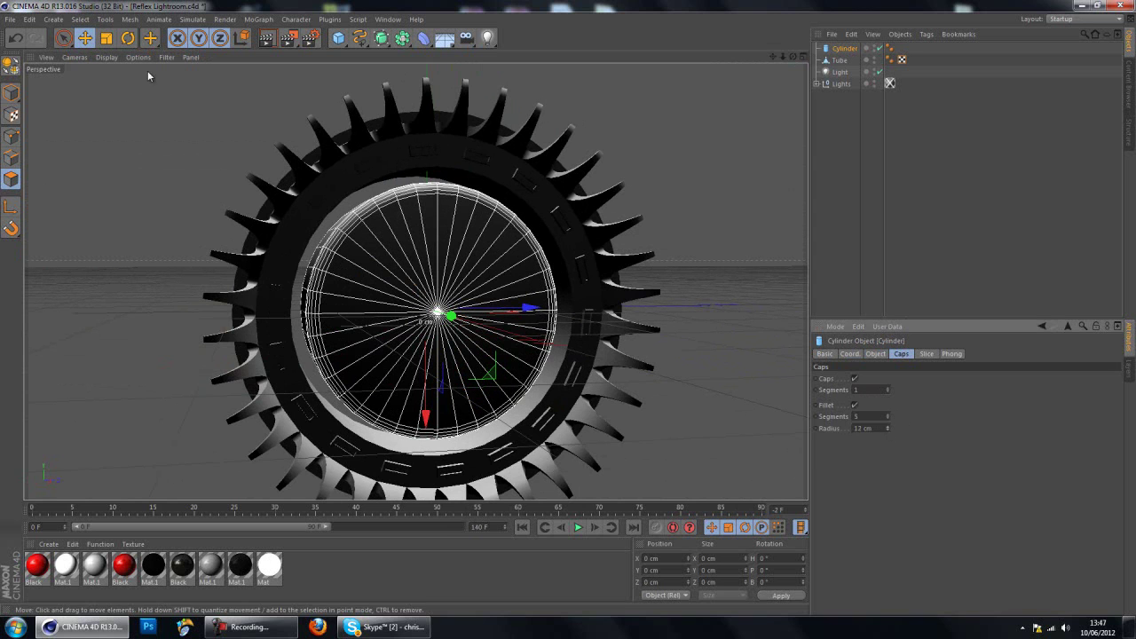
# Step: Make the cylinder editable and loop-select all the triangular faces of its front cap
pyautogui.click(63, 37)
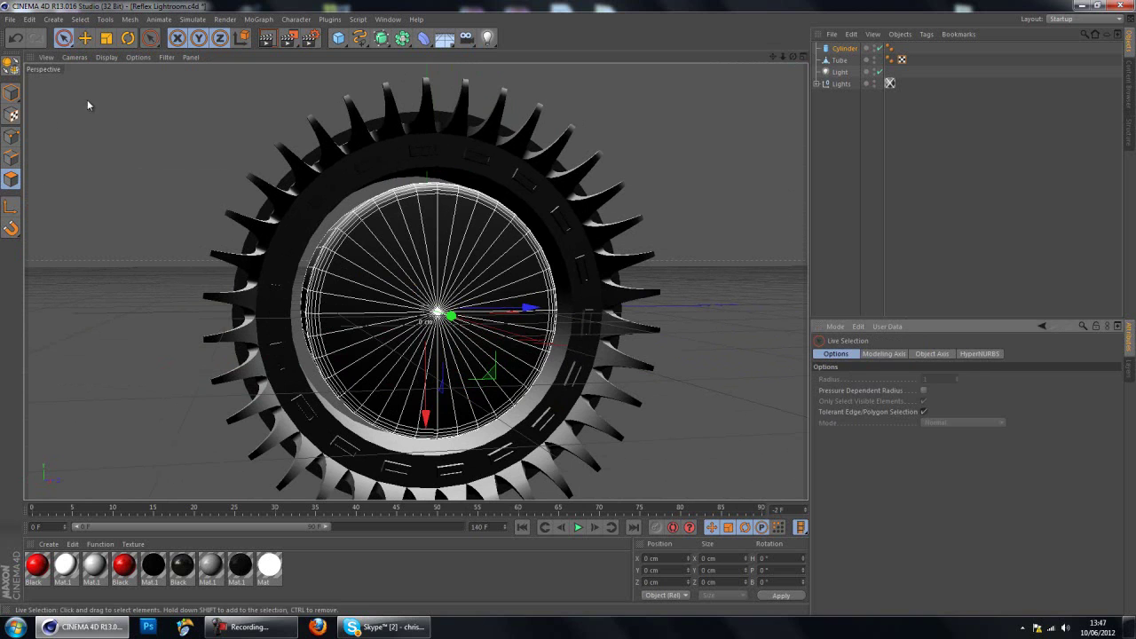
pyautogui.press('c')
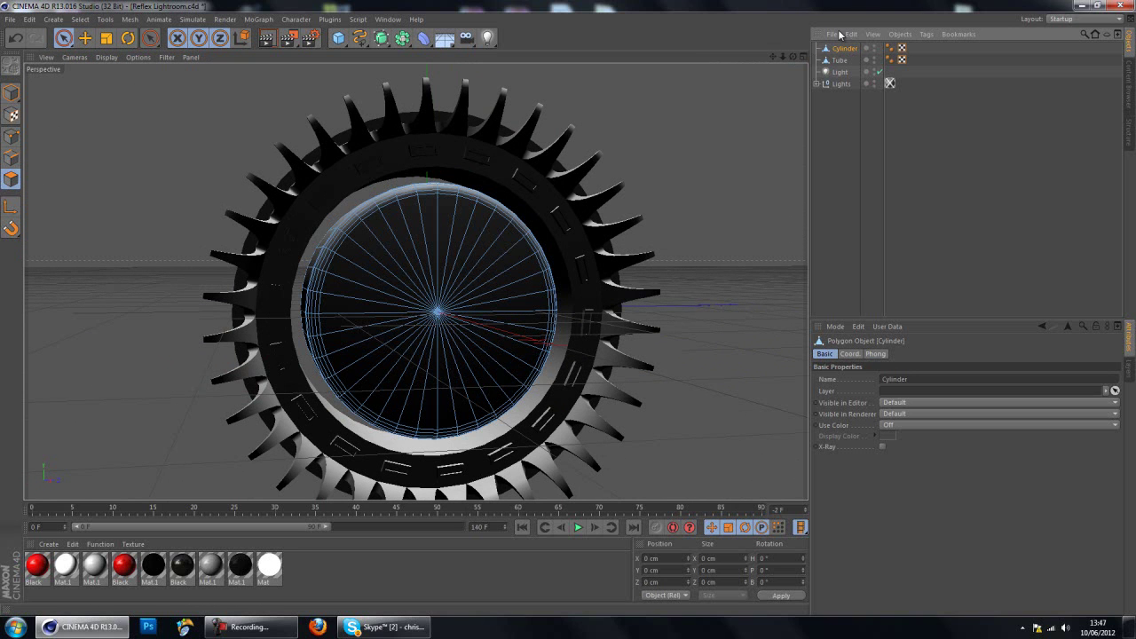
pyautogui.click(80, 20)
pyautogui.click(471, 261)
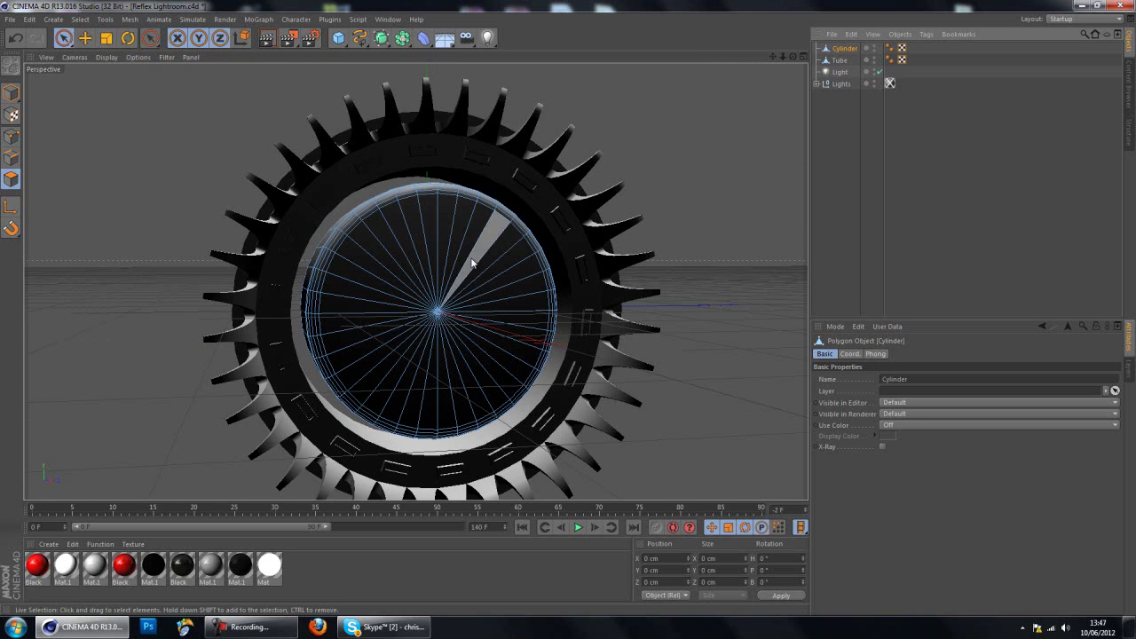
pyautogui.moveTo(484, 259); pyautogui.dragTo(365, 250)
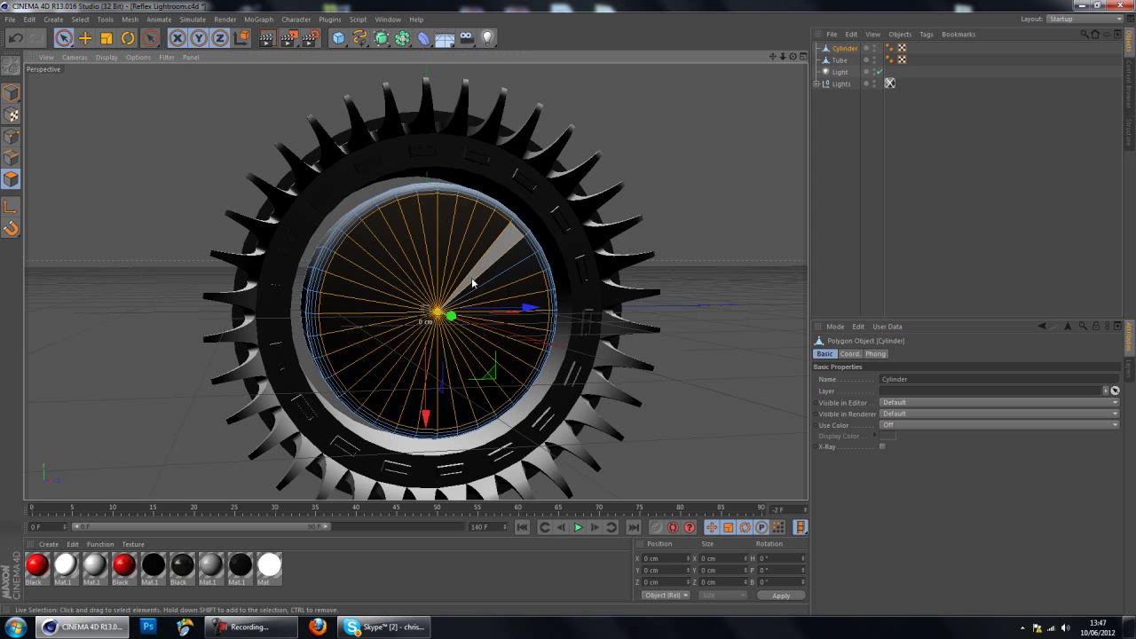
pyautogui.moveTo(448, 263); pyautogui.dragTo(454, 287)
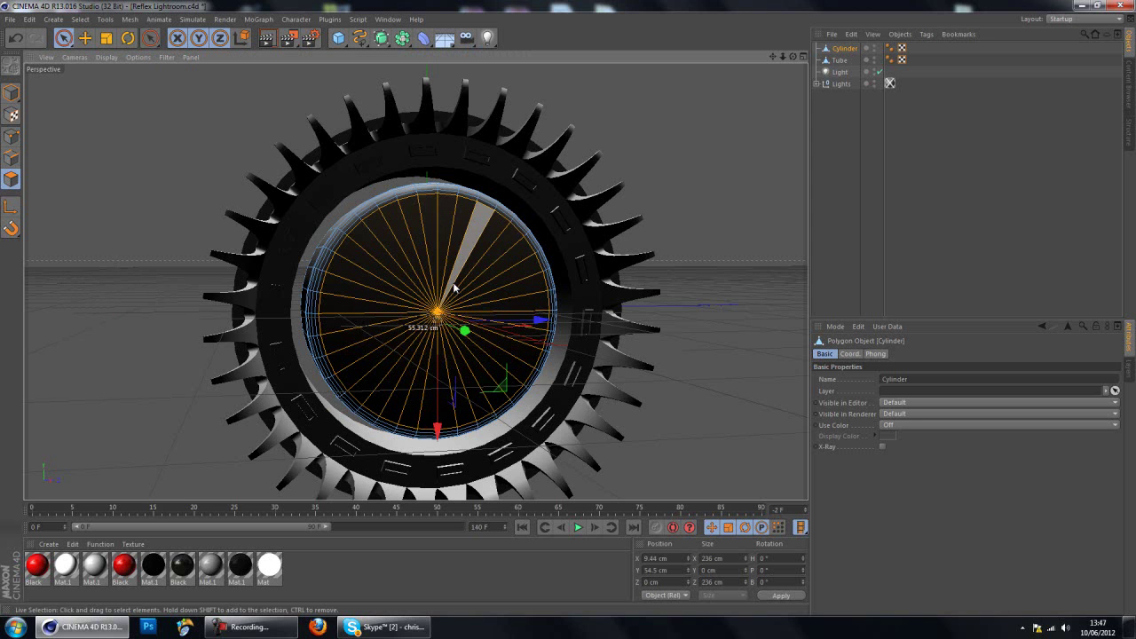
# Step: Try a freehand Matrix Extrude on the cylinder's selected front cap faces
pyautogui.rightClick(454, 287)
pyautogui.click(496, 376)
pyautogui.moveTo(533, 315); pyautogui.dragTo(568, 311)
pyautogui.rightClick(568, 310)
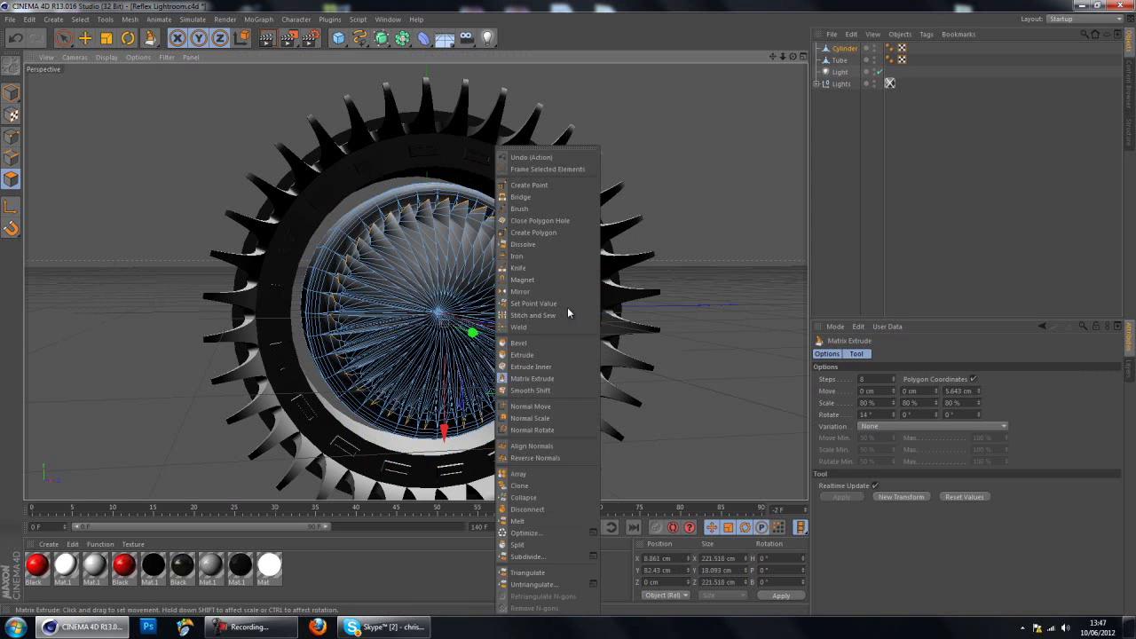
pyautogui.rightClick(409, 362)
pyautogui.click(439, 360)
pyautogui.hotkey('ctrl', 'z')
# Step: Extrude the selected front cap faces of the cylinder outward with an offset of 8.8 cm
pyautogui.rightClick(464, 342)
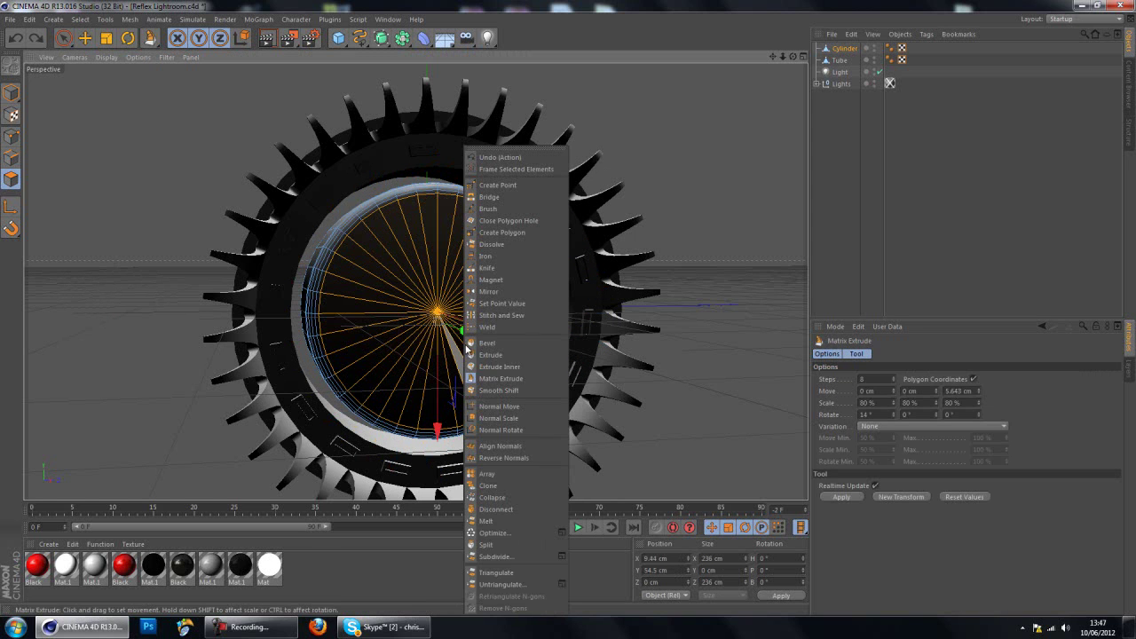
pyautogui.click(515, 354)
pyautogui.moveTo(572, 312); pyautogui.dragTo(569, 307)
pyautogui.moveTo(793, 56); pyautogui.dragTo(569, 307)
pyautogui.moveTo(569, 313)
pyautogui.keyDown('alt'); pyautogui.mouseDown()
pyautogui.moveTo(556, 311)
pyautogui.moveTo(568, 311)
pyautogui.mouseUp(); pyautogui.keyUp('alt')
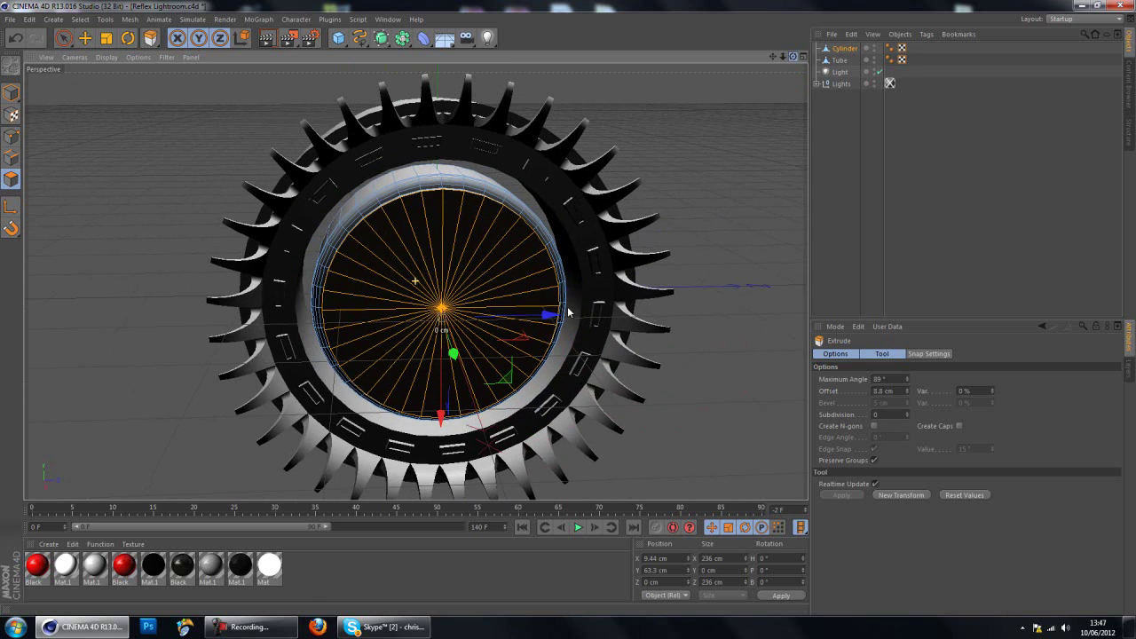
# Step: Select every other triangular face around the cylinder's front cap
pyautogui.click(349, 216)
pyautogui.click(421, 215)
pyautogui.keyDown('shift'); pyautogui.click(431, 208); pyautogui.keyUp('shift')
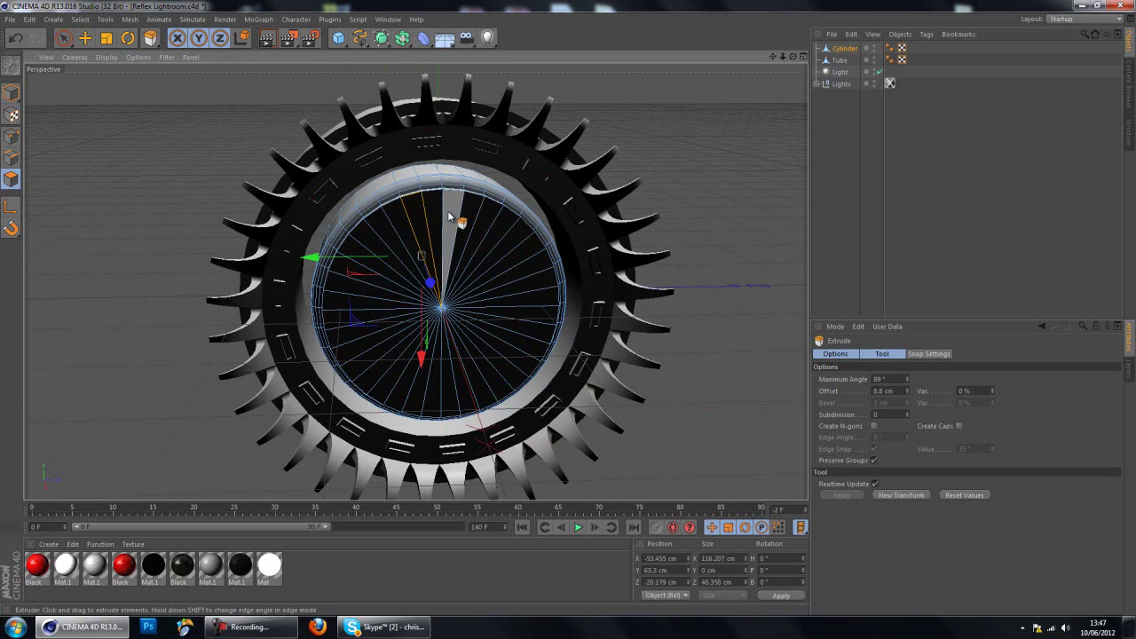
pyautogui.keyDown('shift'); pyautogui.click(451, 211); pyautogui.keyUp('shift')
pyautogui.moveTo(487, 224)
pyautogui.mouseDown()
pyautogui.moveTo(533, 254)
pyautogui.moveTo(535, 367)
pyautogui.moveTo(495, 398)
pyautogui.moveTo(435, 410)
pyautogui.moveTo(397, 402)
pyautogui.moveTo(340, 325)
pyautogui.moveTo(354, 250)
pyautogui.moveTo(376, 214)
pyautogui.moveTo(488, 261)
pyautogui.mouseUp()
# Step: Matrix-extrude the alternate cap faces in 8 steps with a 27.092 cm move, 80% scale and -5°, 0°, 2° rotation, and deselect the cylinder
pyautogui.rightClick(488, 262)
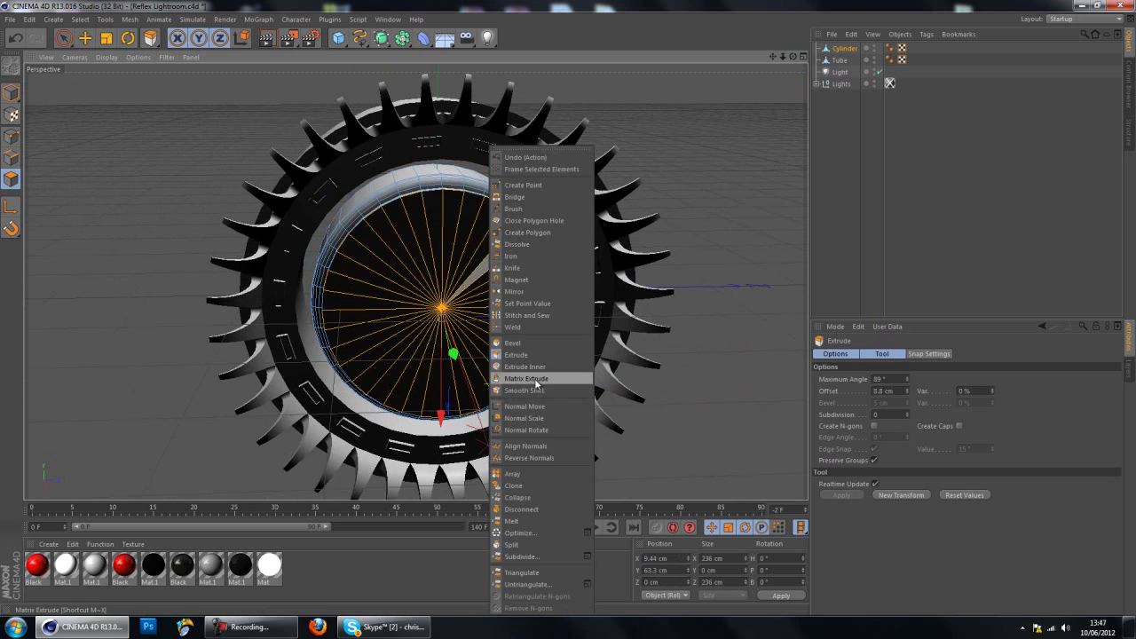
pyautogui.click(542, 381)
pyautogui.moveTo(542, 380); pyautogui.dragTo(595, 266)
pyautogui.moveTo(892, 420); pyautogui.dragTo(978, 414)
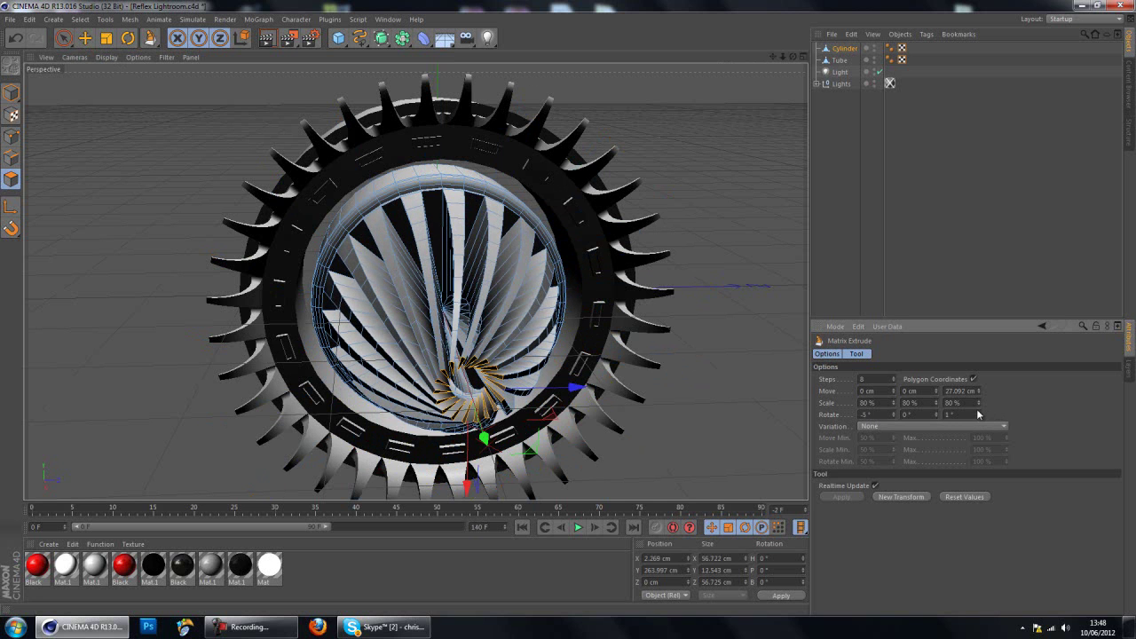
pyautogui.moveTo(794, 57); pyautogui.dragTo(569, 308)
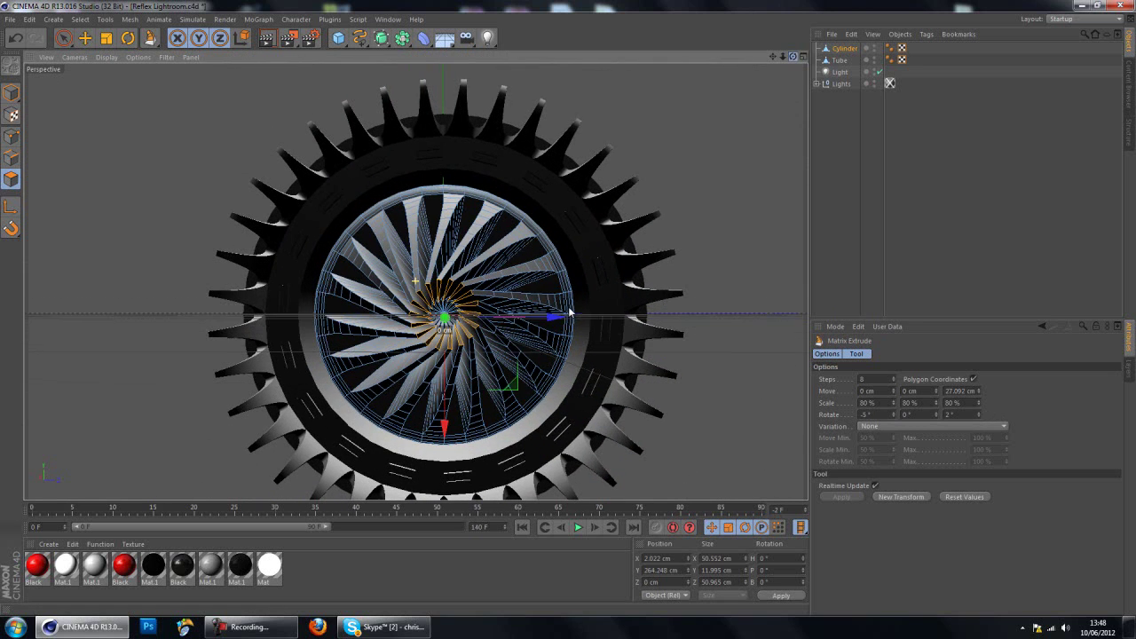
pyautogui.click(870, 119)
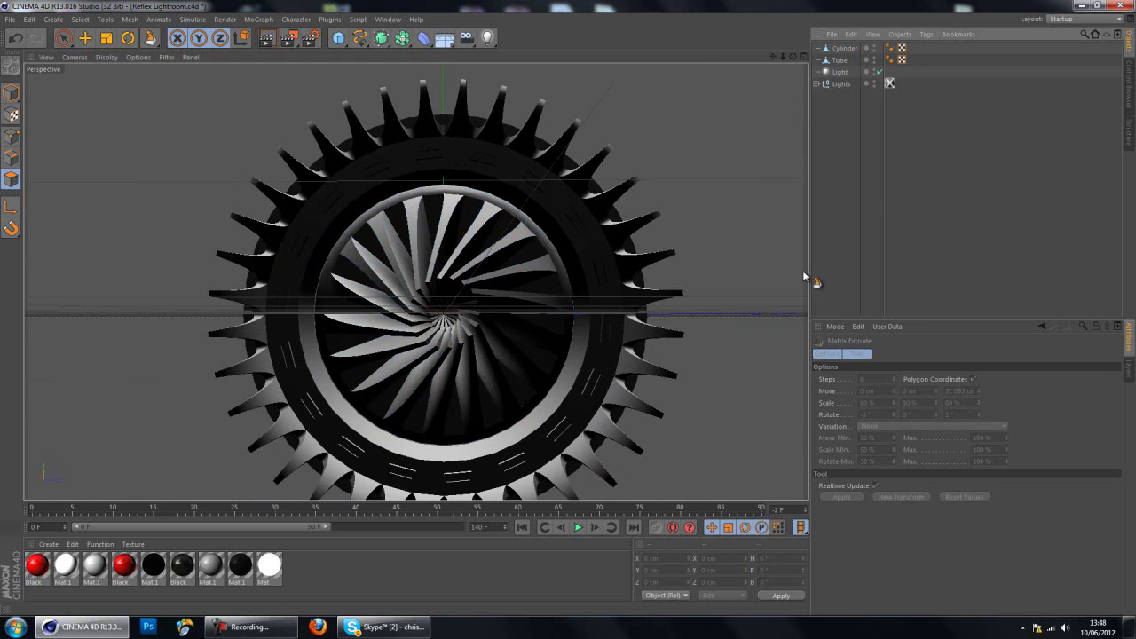
# Step: Create a new material with a grey colour of RGB 153 and enable reflection at 10% brightness
pyautogui.doubleClick(327, 582)
pyautogui.doubleClick(36, 566)
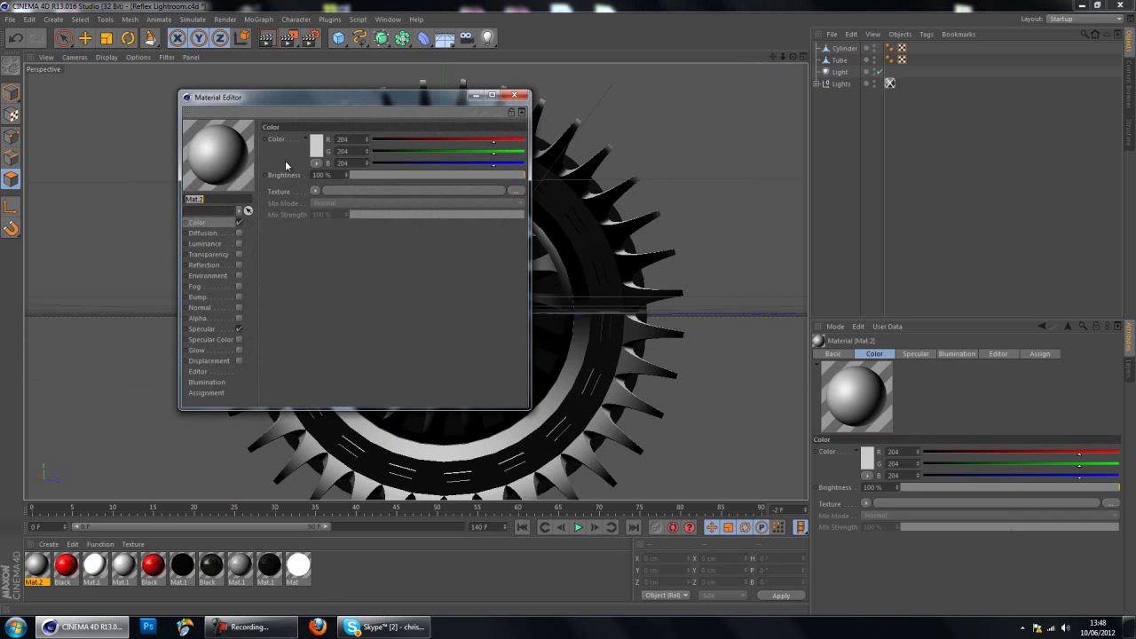
pyautogui.click(318, 151)
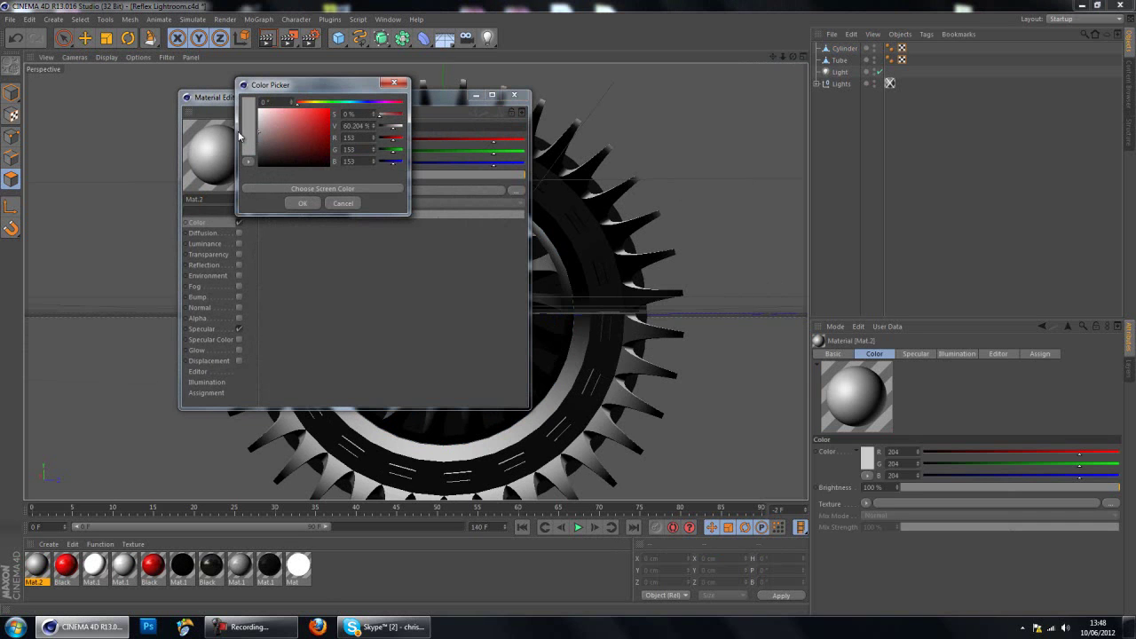
pyautogui.click(305, 203)
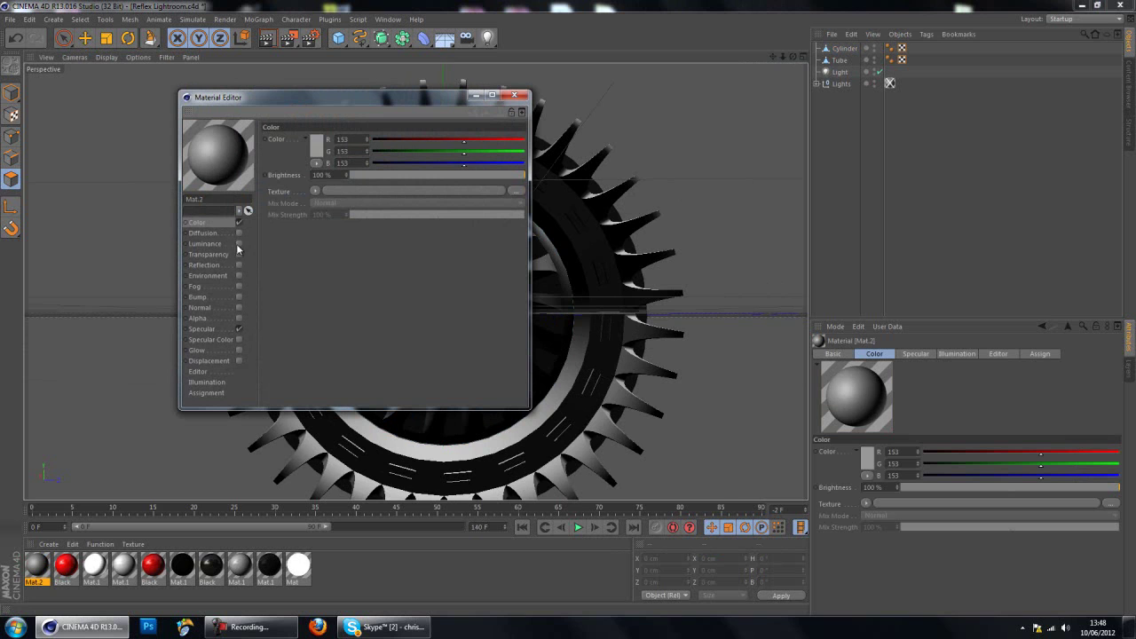
pyautogui.click(239, 264)
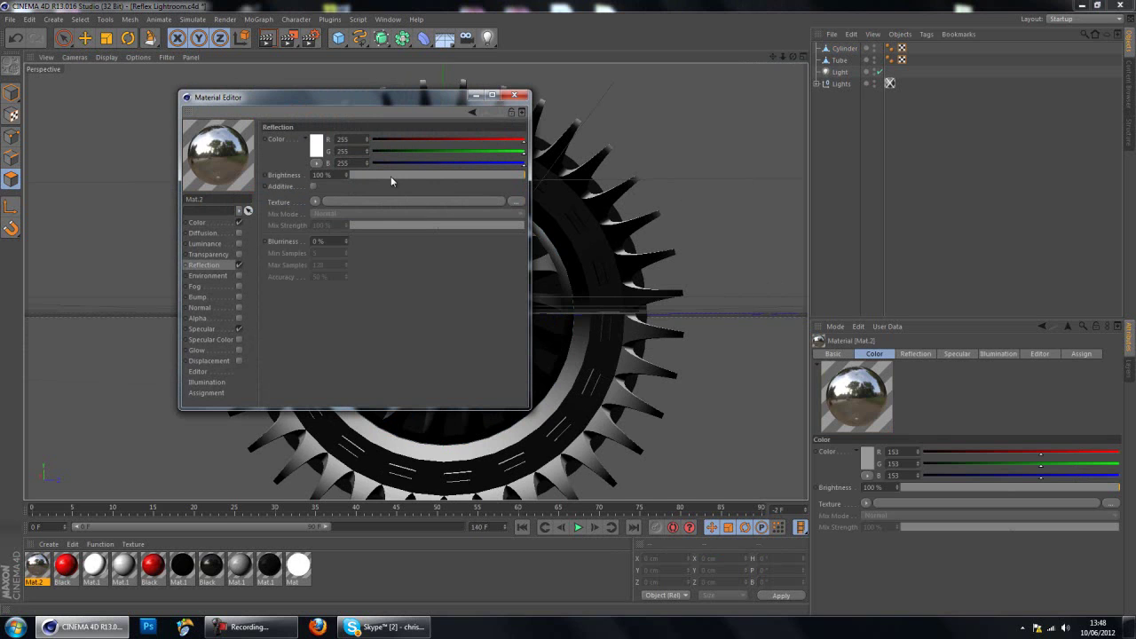
pyautogui.moveTo(391, 176); pyautogui.dragTo(368, 177)
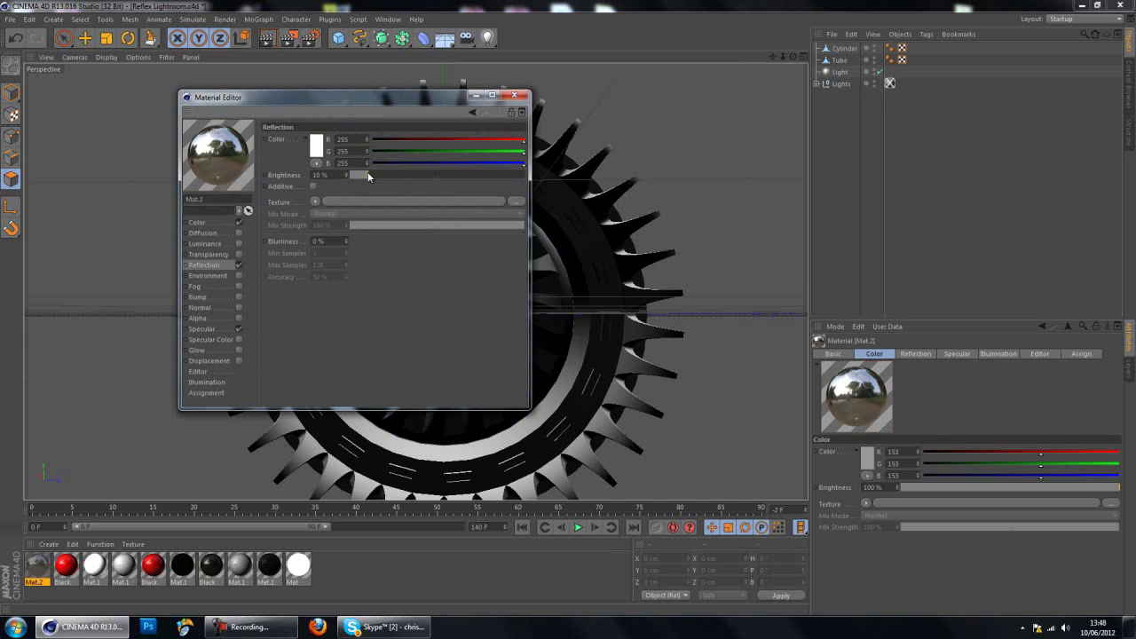
# Step: Darken the new material's colour to a grey of RGB 104 and close its editor
pyautogui.click(211, 223)
pyautogui.click(316, 146)
pyautogui.moveTo(253, 133); pyautogui.dragTo(232, 141)
pyautogui.click(294, 201)
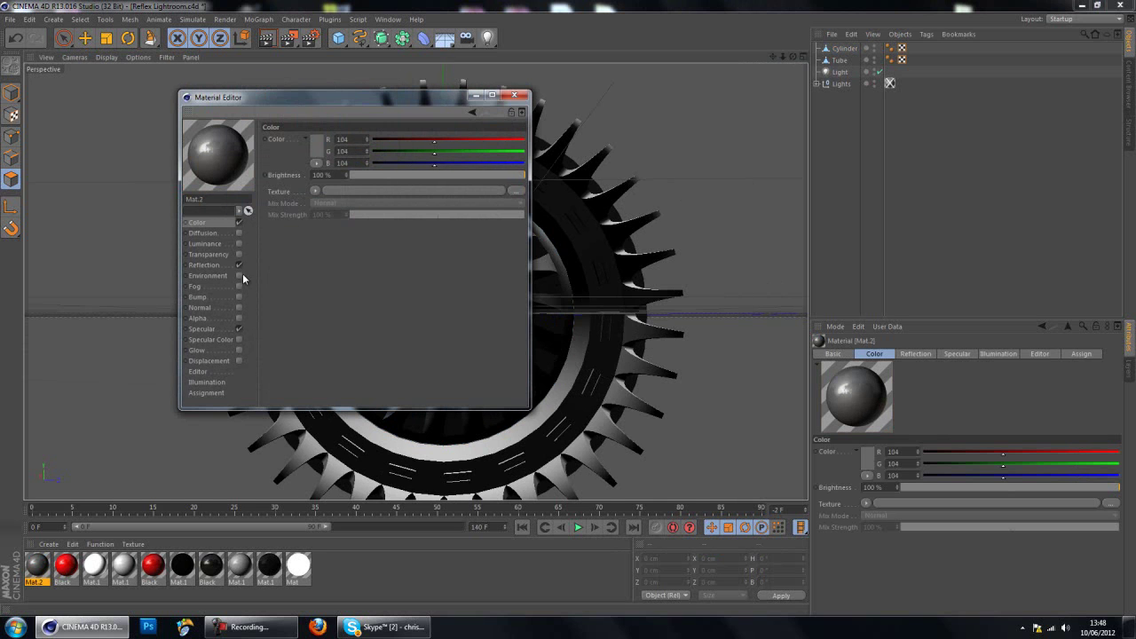
pyautogui.click(515, 95)
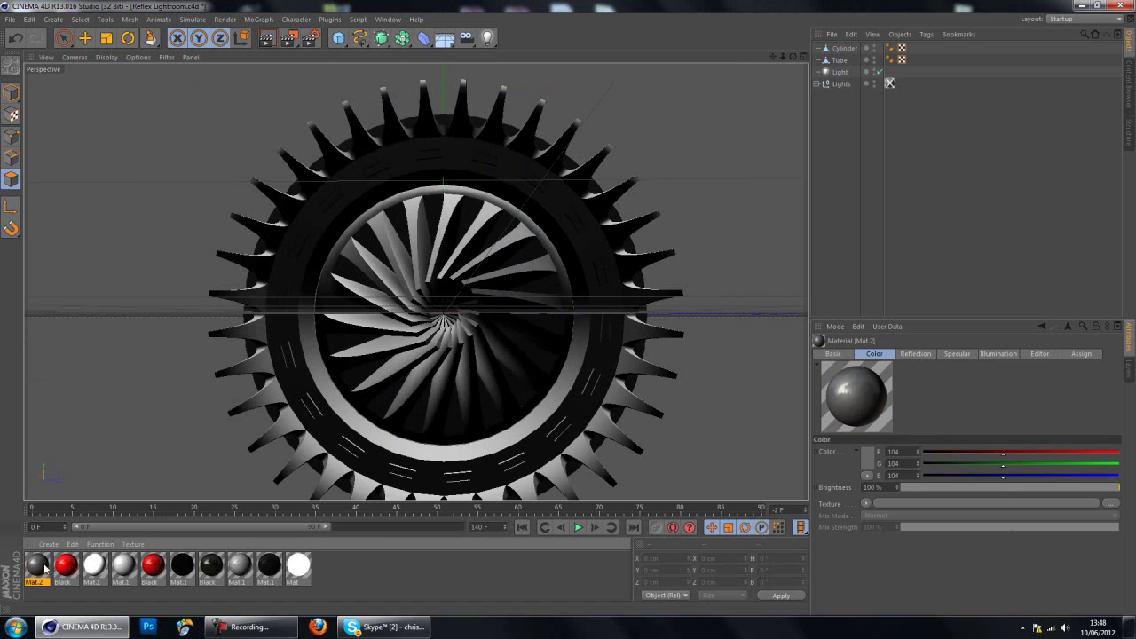
# Step: Apply the dark grey material to the cylinder and copy its texture tag to the tube
pyautogui.moveTo(733, 62); pyautogui.dragTo(842, 50)
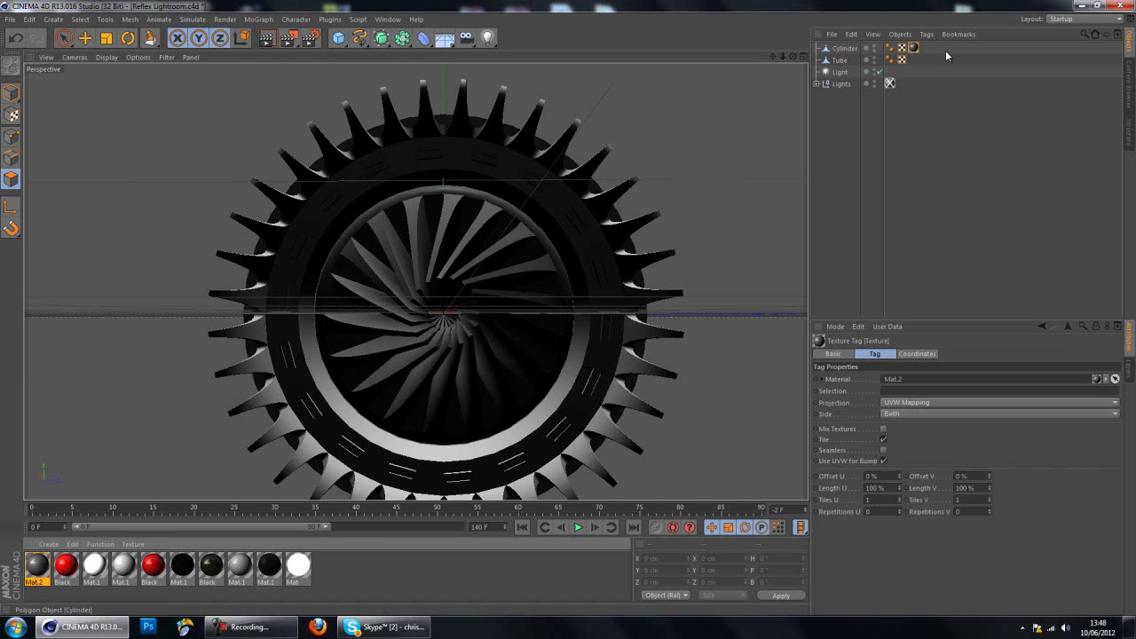
pyautogui.keyDown('ctrl'); pyautogui.moveTo(916, 51); pyautogui.dragTo(915, 60); pyautogui.keyUp('ctrl')
pyautogui.click(932, 149)
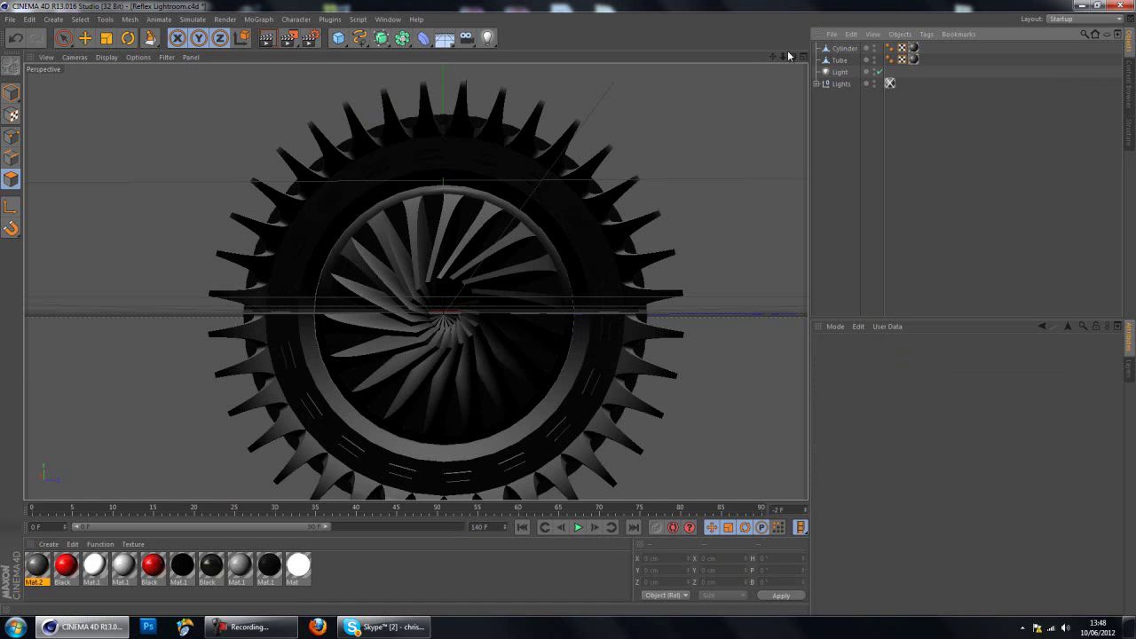
pyautogui.moveTo(776, 58); pyautogui.dragTo(716, 153)
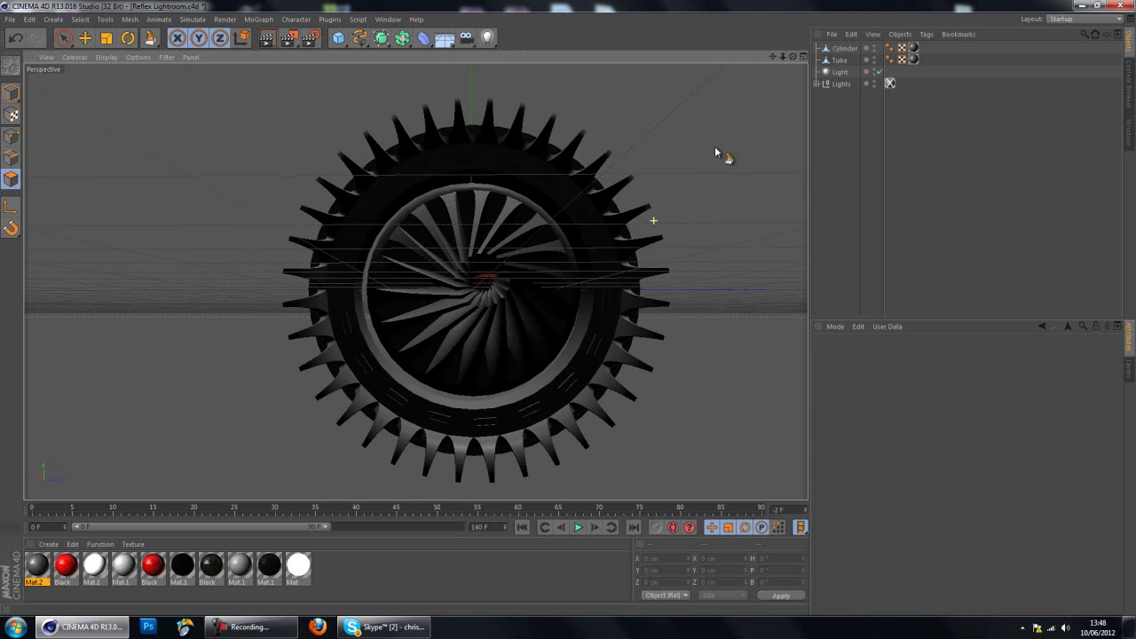
pyautogui.moveTo(772, 58); pyautogui.dragTo(579, 308)
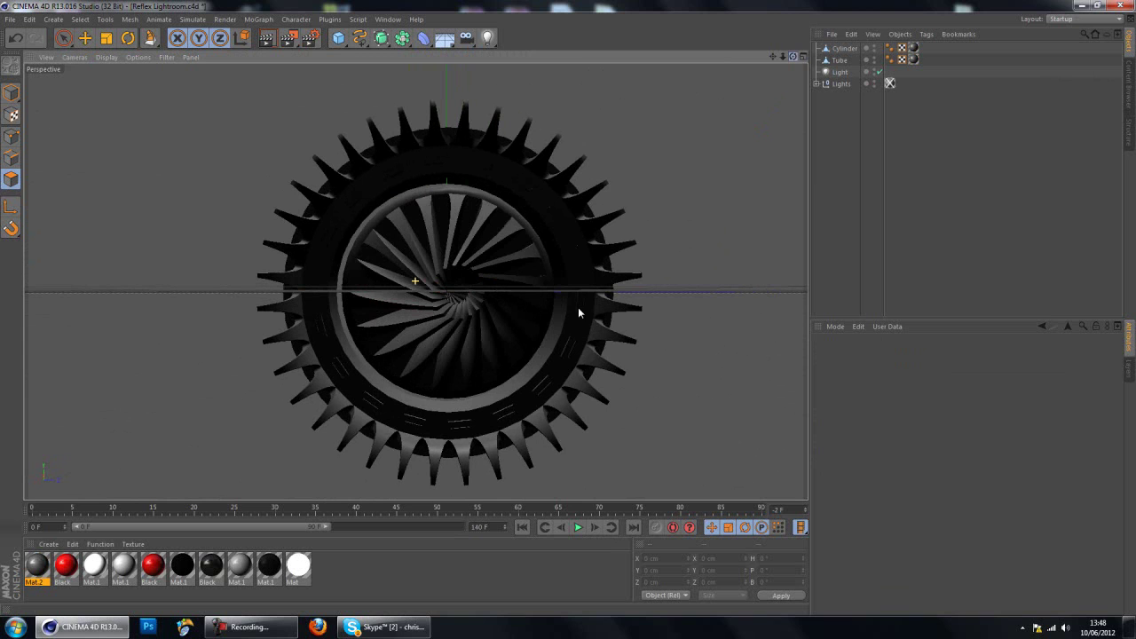
pyautogui.click(248, 627)
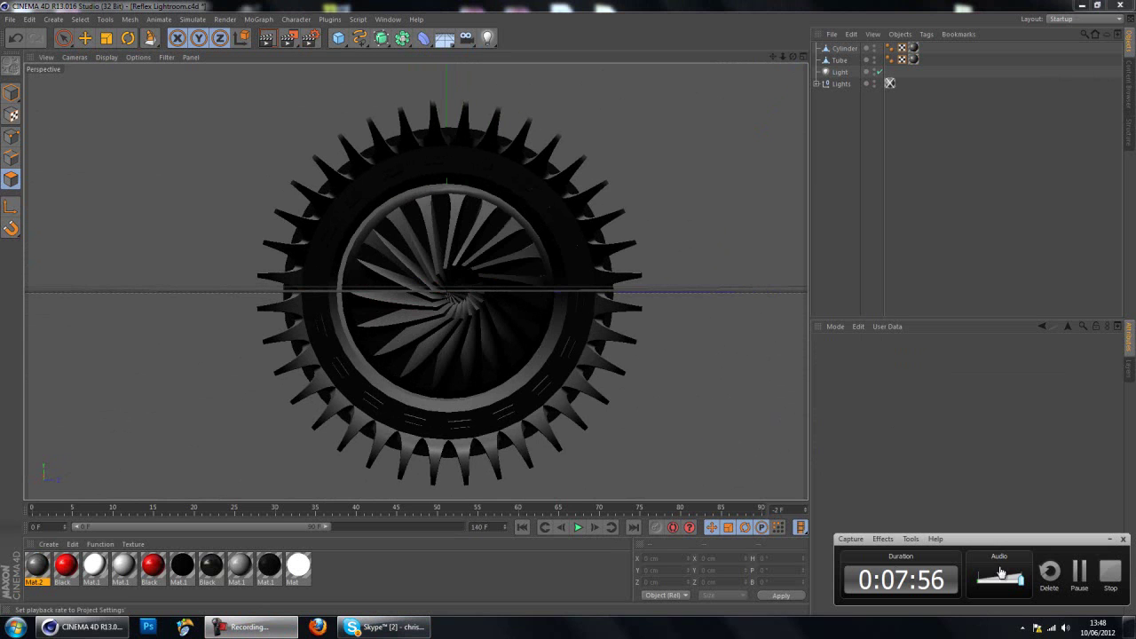
pyautogui.click(1080, 572)
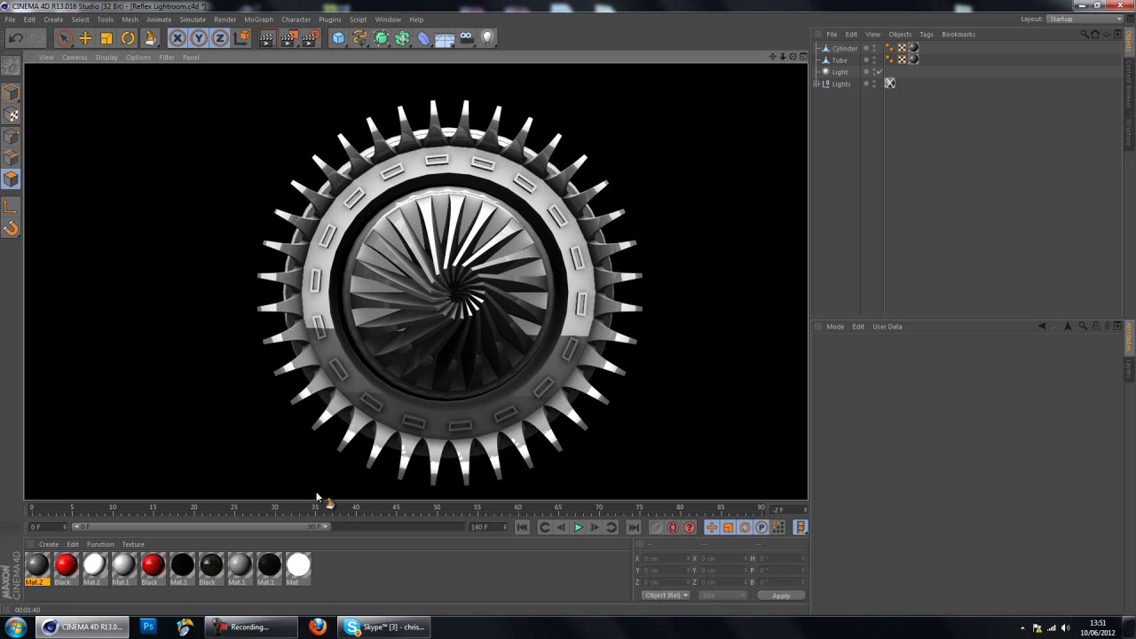
pyautogui.moveTo(269, 623)
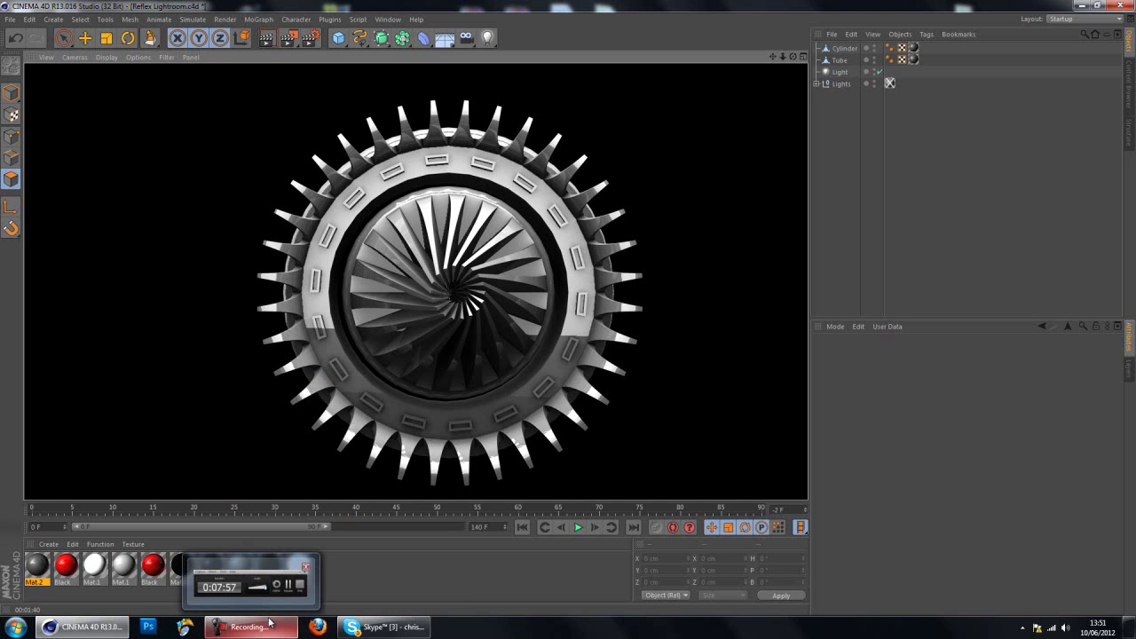